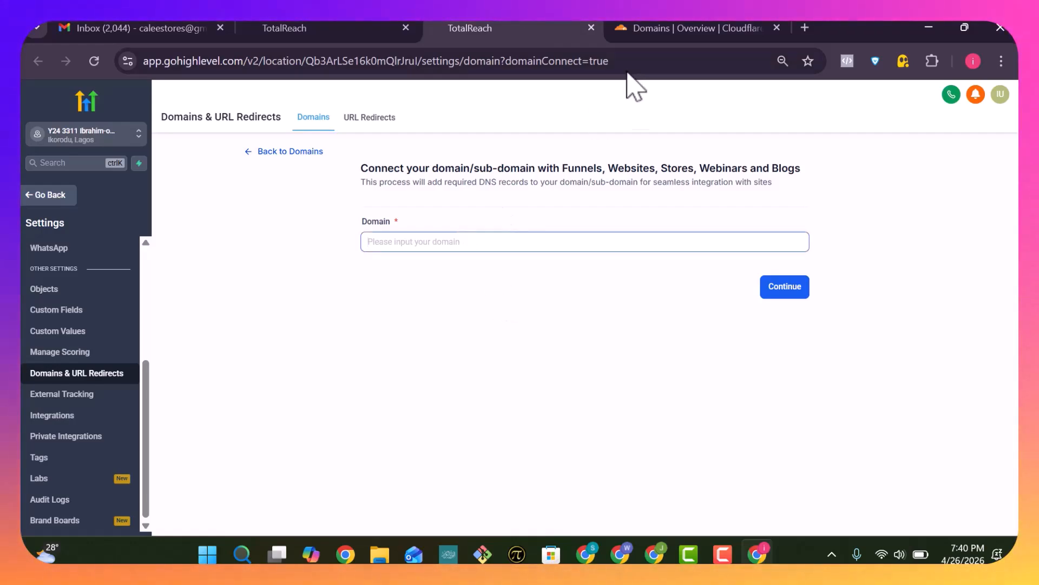
Step: Check the domain in Cloudflare, and submit hanee.store as the domain to connect in HighLevel
click(663, 28)
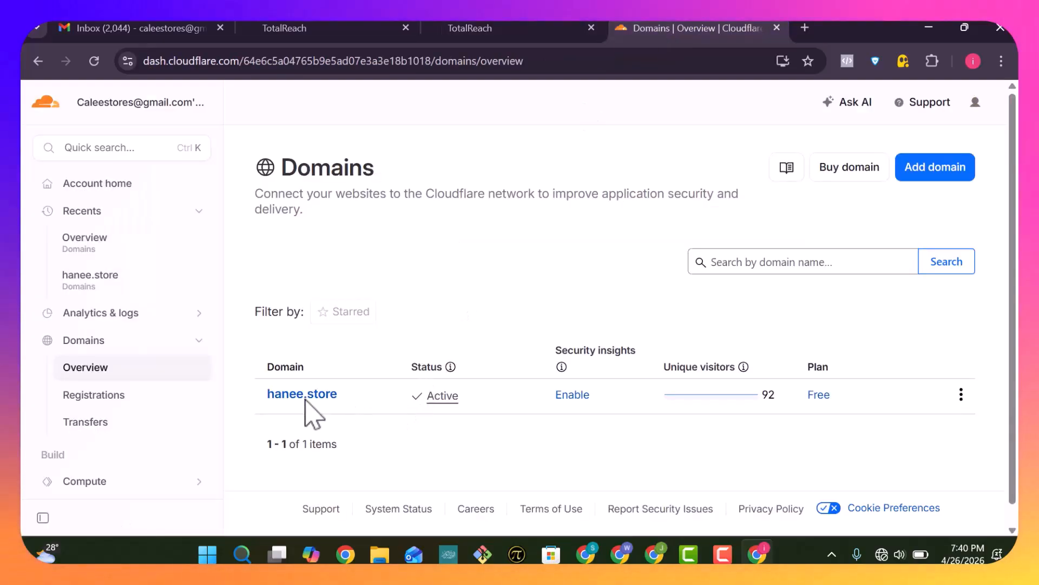
click(331, 395)
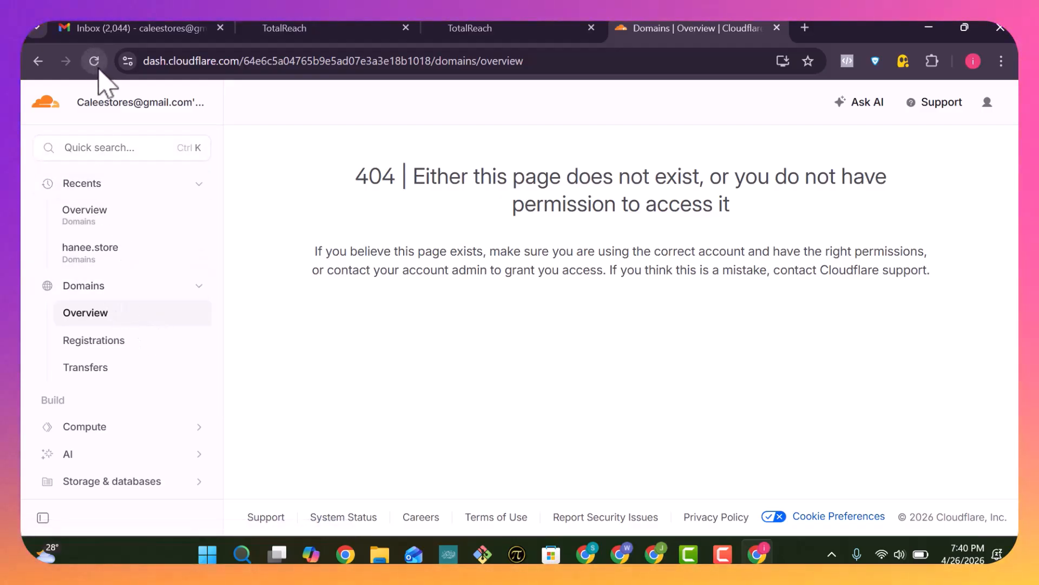
click(522, 29)
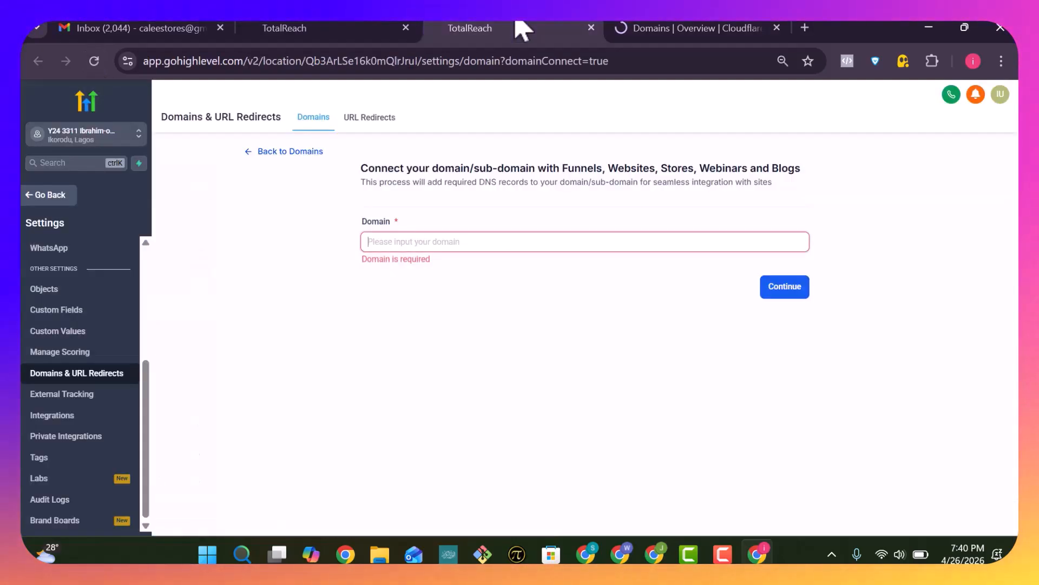
text(ha)
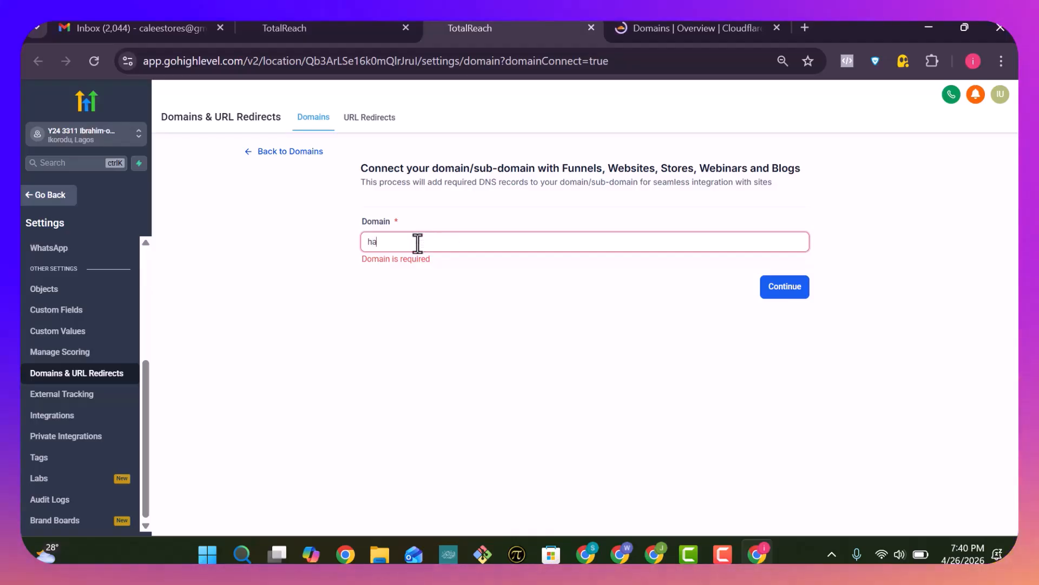
text(nee)
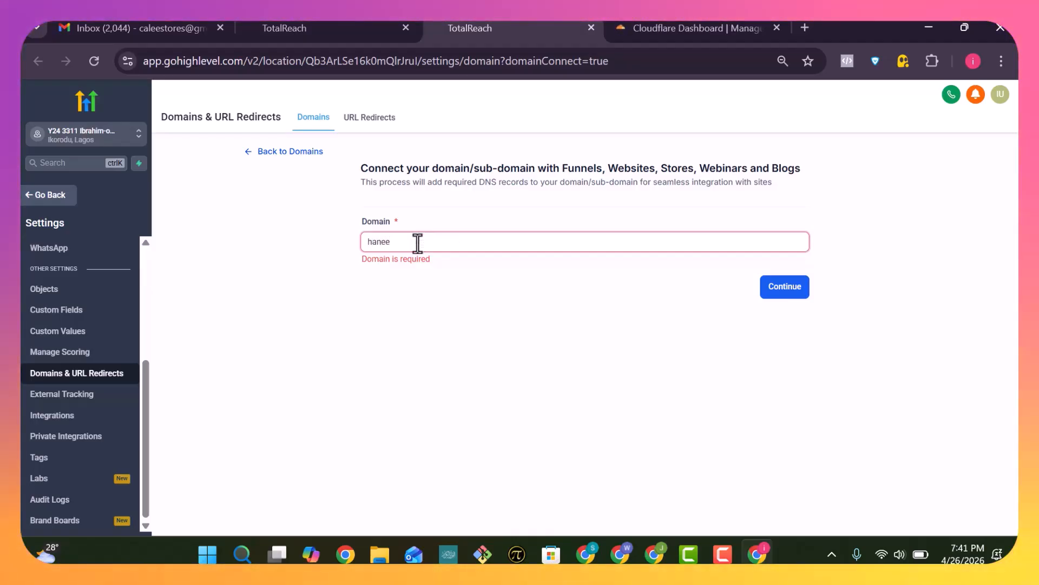
text(.store)
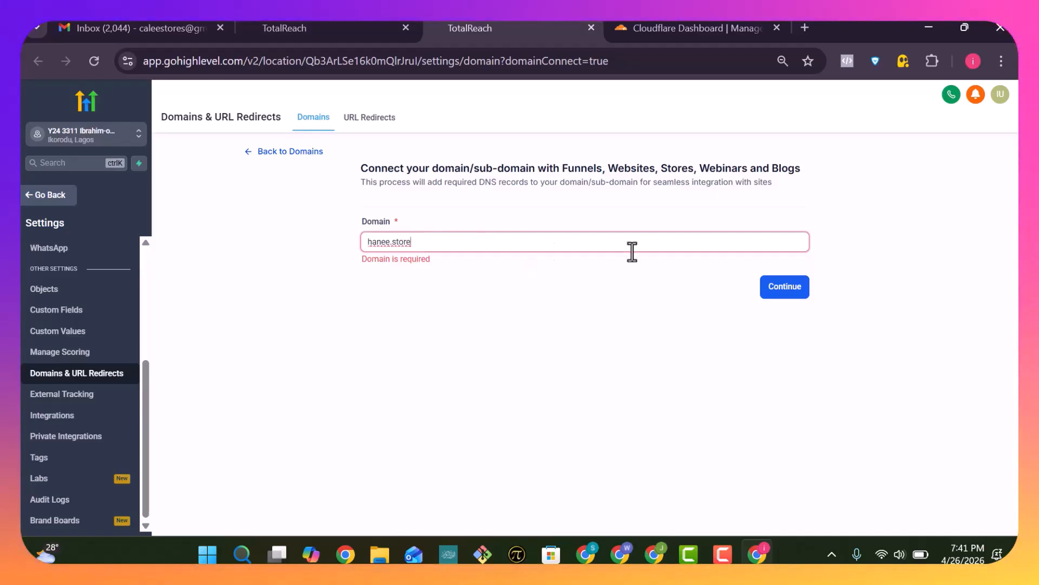
click(783, 287)
click(547, 337)
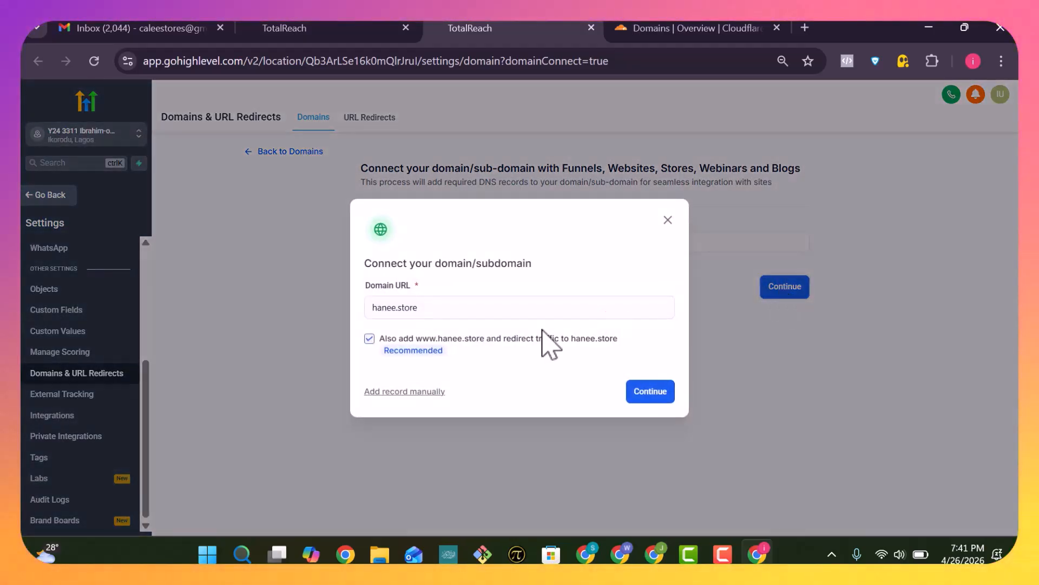
click(698, 29)
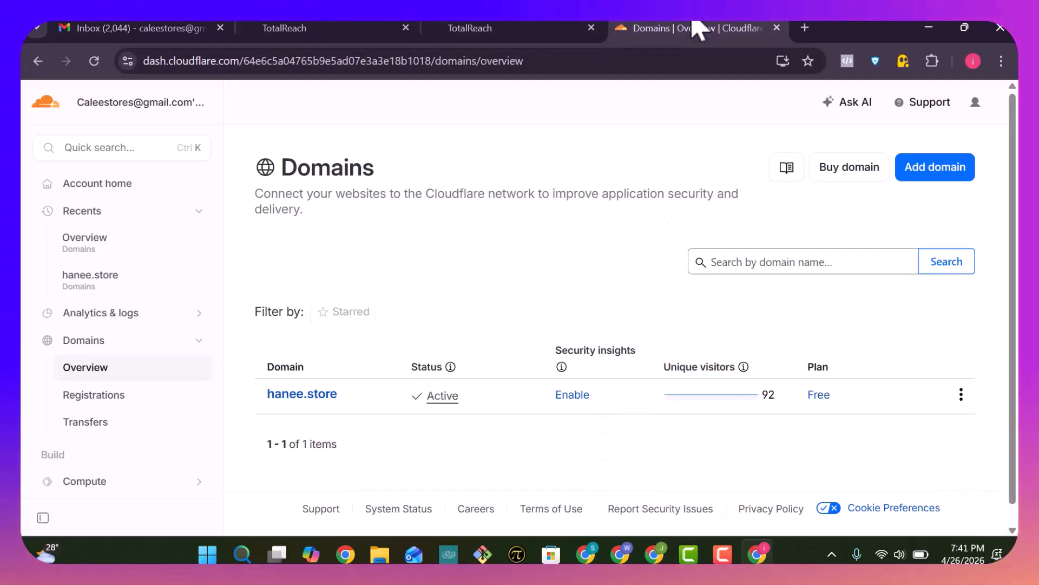
click(504, 27)
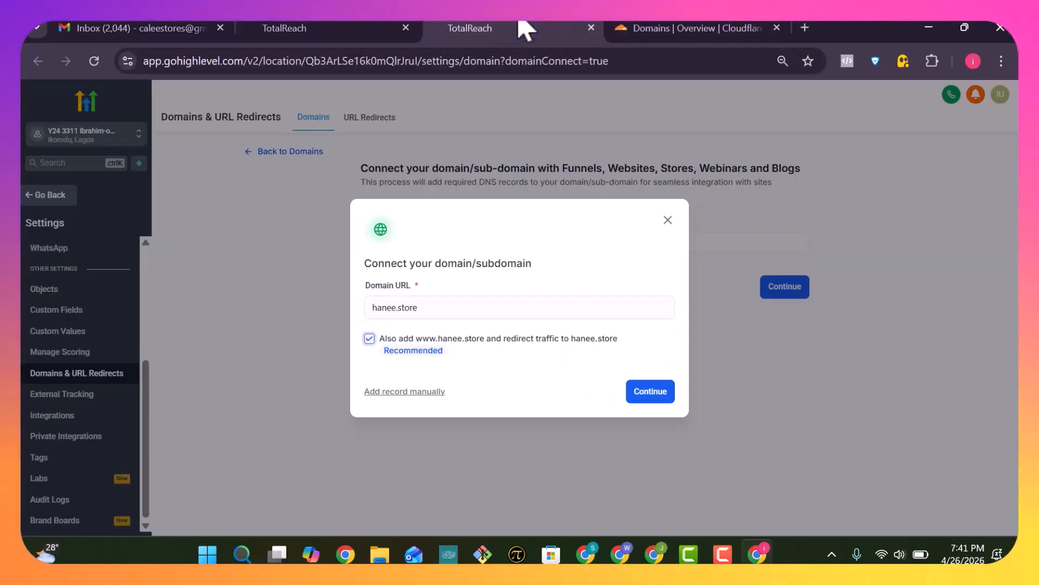
click(653, 394)
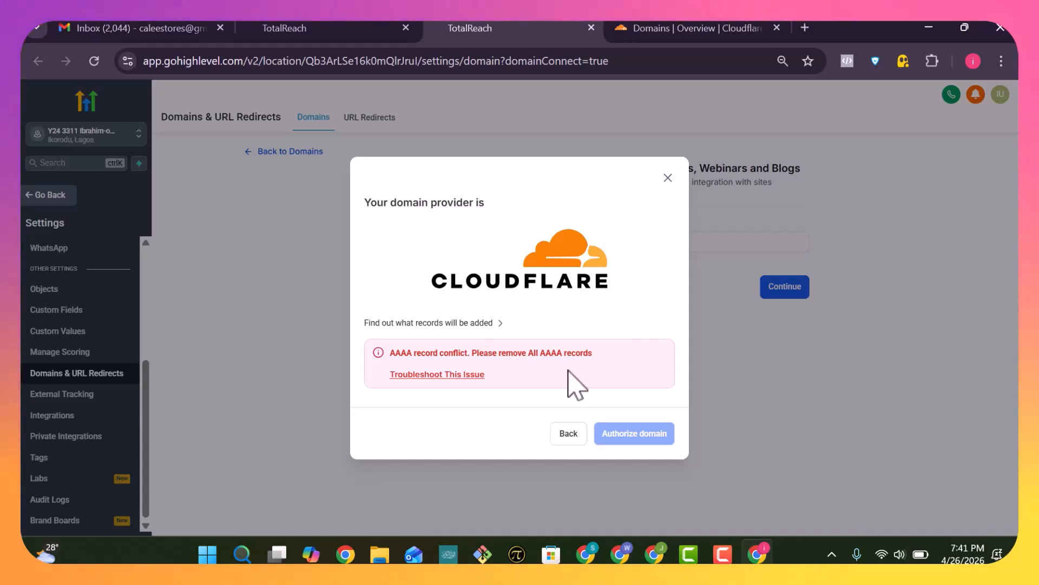
click(501, 323)
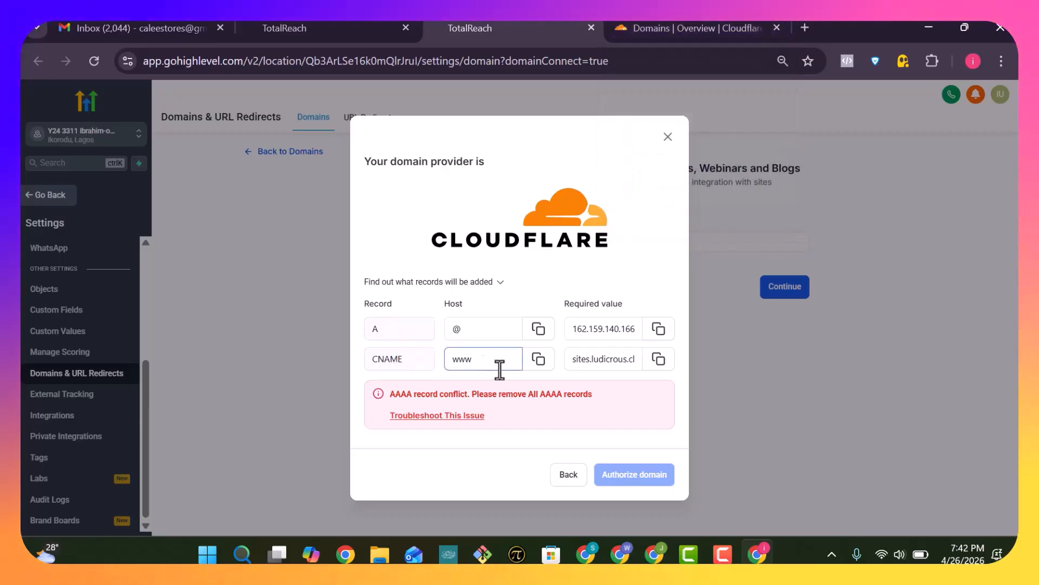
Step: Switch to Cloudflare and open the DNS records of the hanee.store domain
click(706, 27)
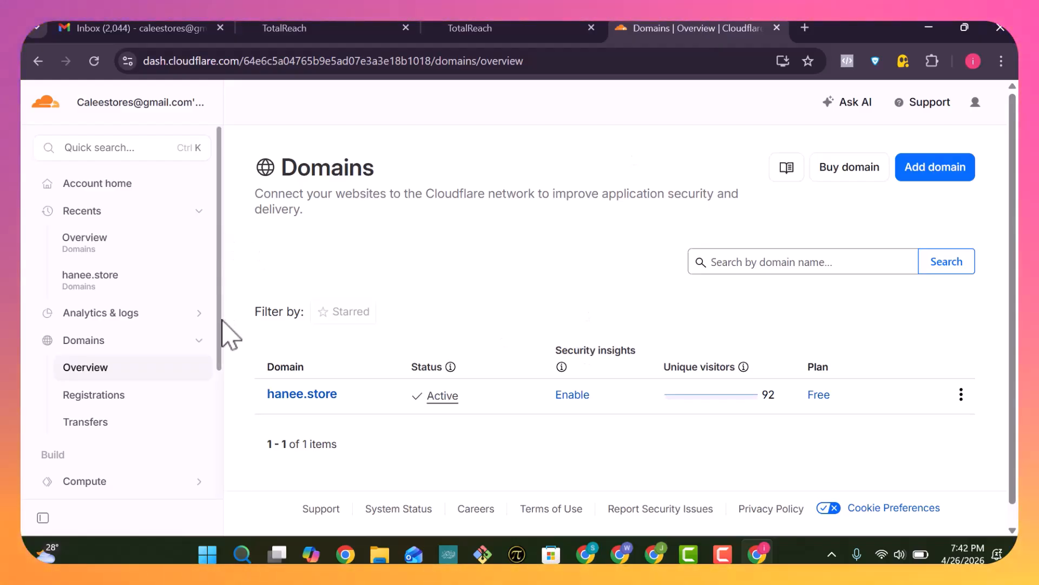
drag(221, 318, 228, 223)
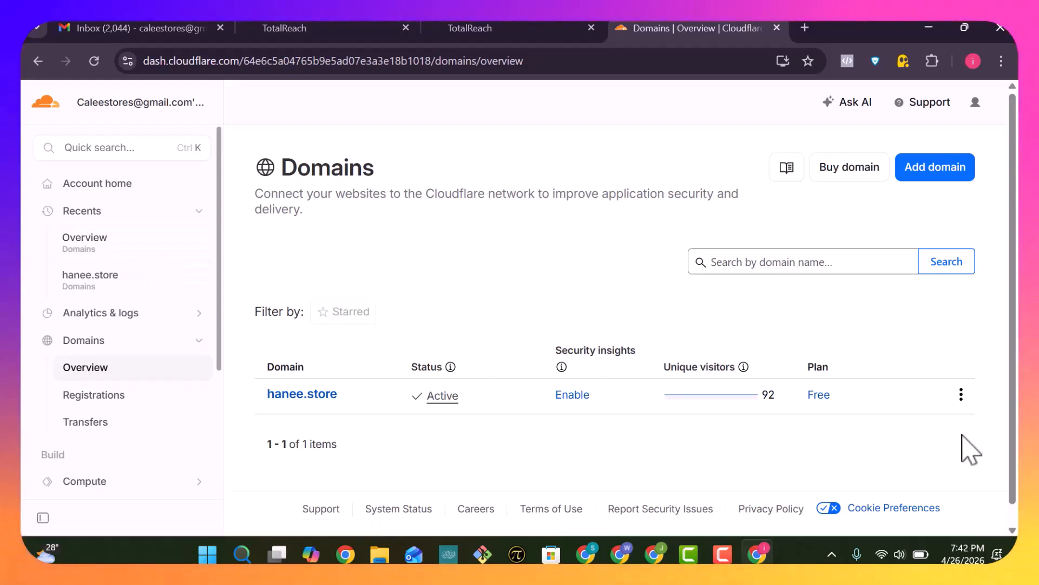
click(310, 400)
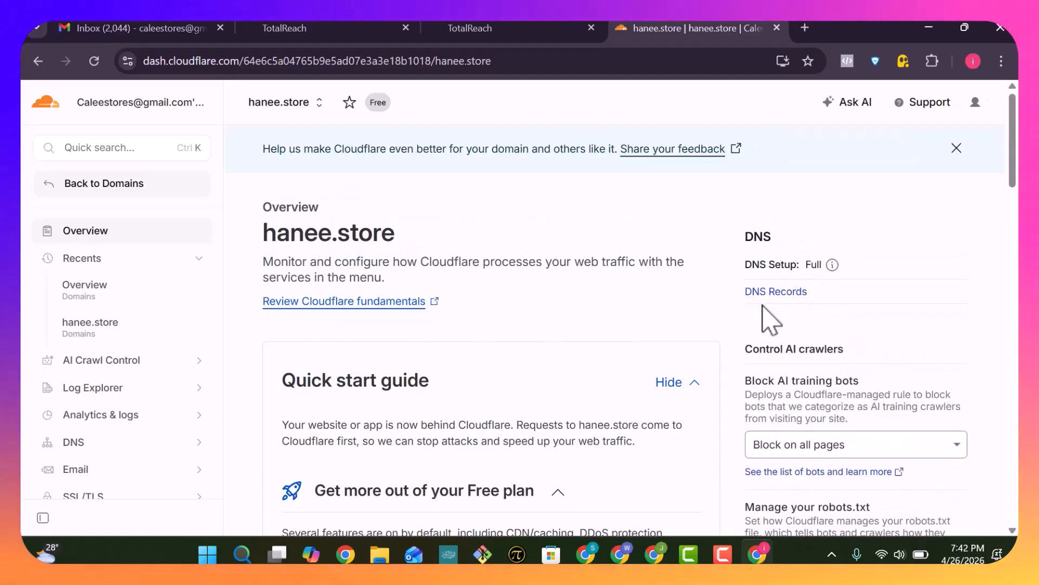
click(776, 293)
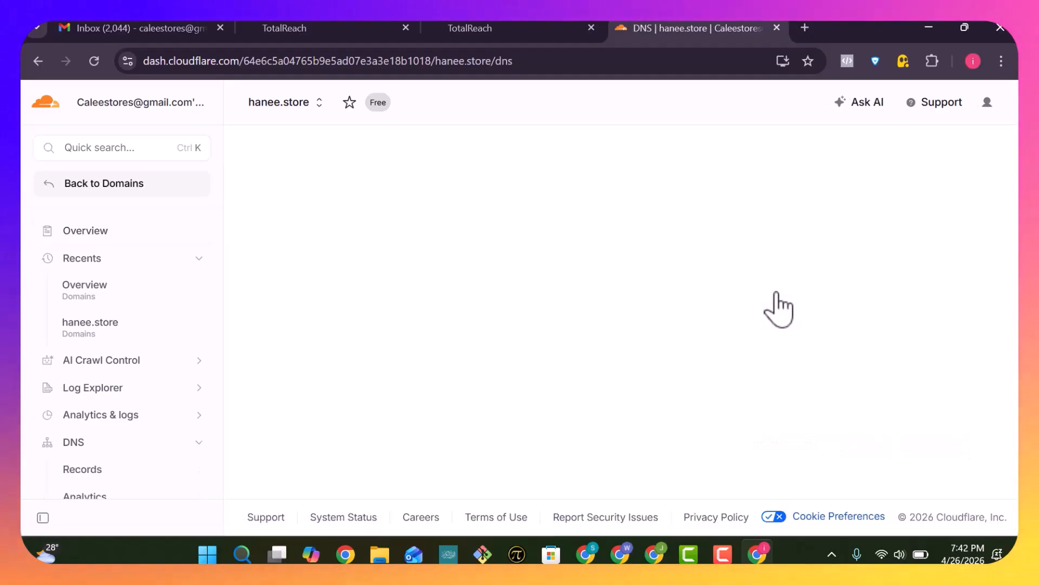
scroll(489, 274, down, 10)
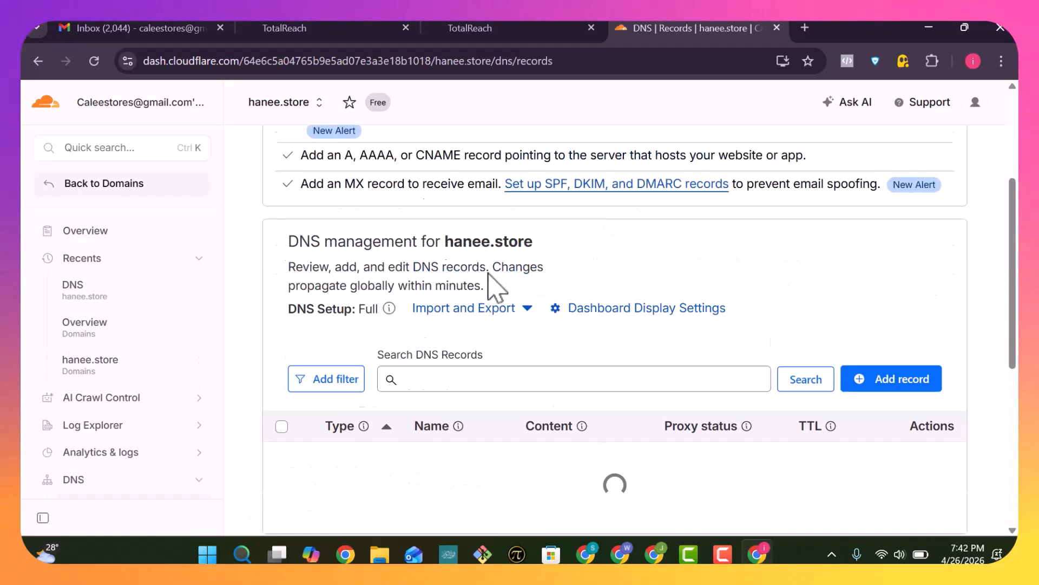
scroll(489, 274, up, 3)
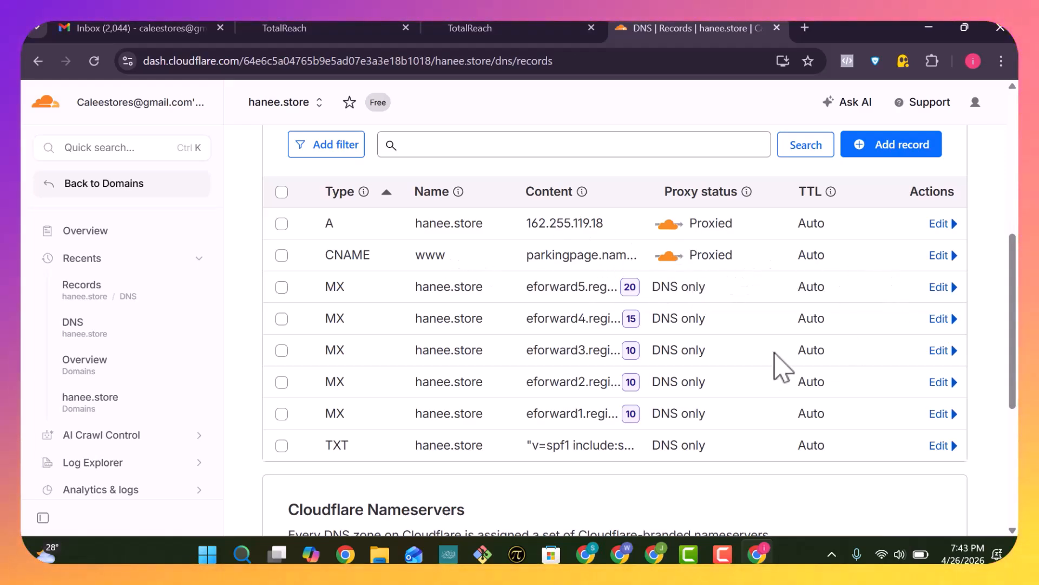
Step: Turn off proxying for the hanee.store A record so it is DNS only, and save the record
click(941, 252)
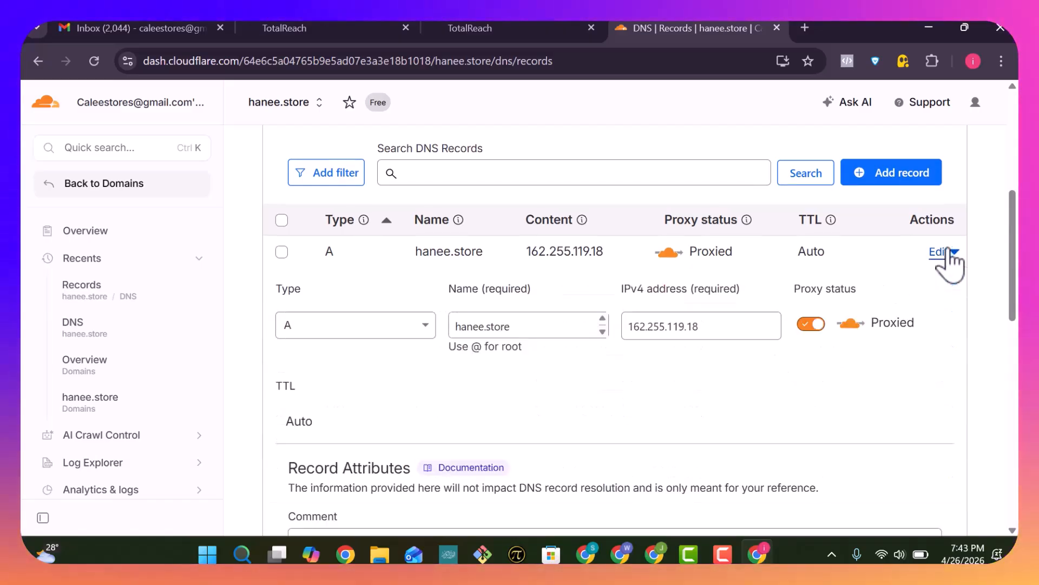
click(811, 323)
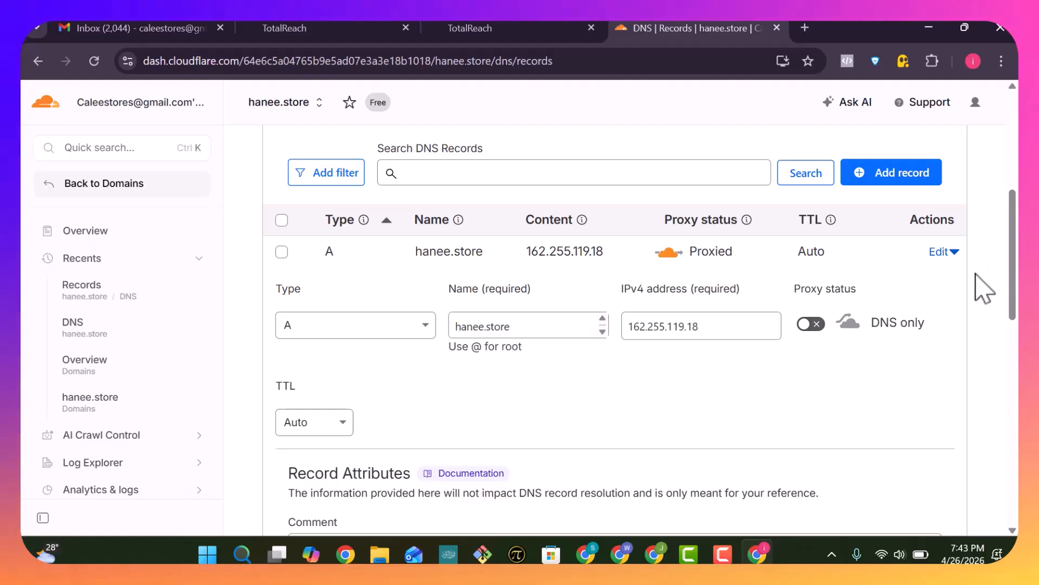
click(944, 252)
click(954, 258)
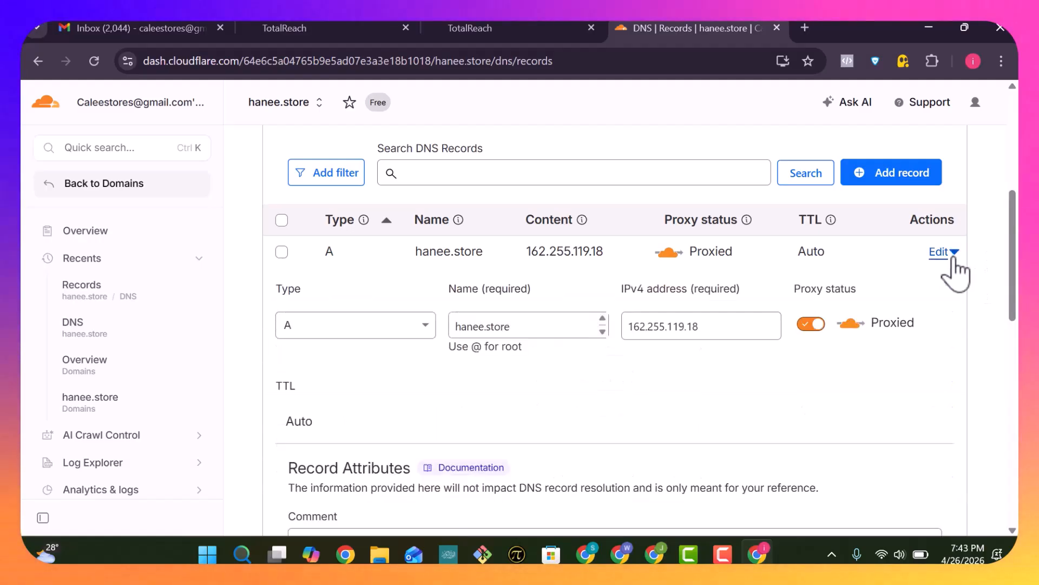
click(810, 324)
scroll(901, 378, down, 5)
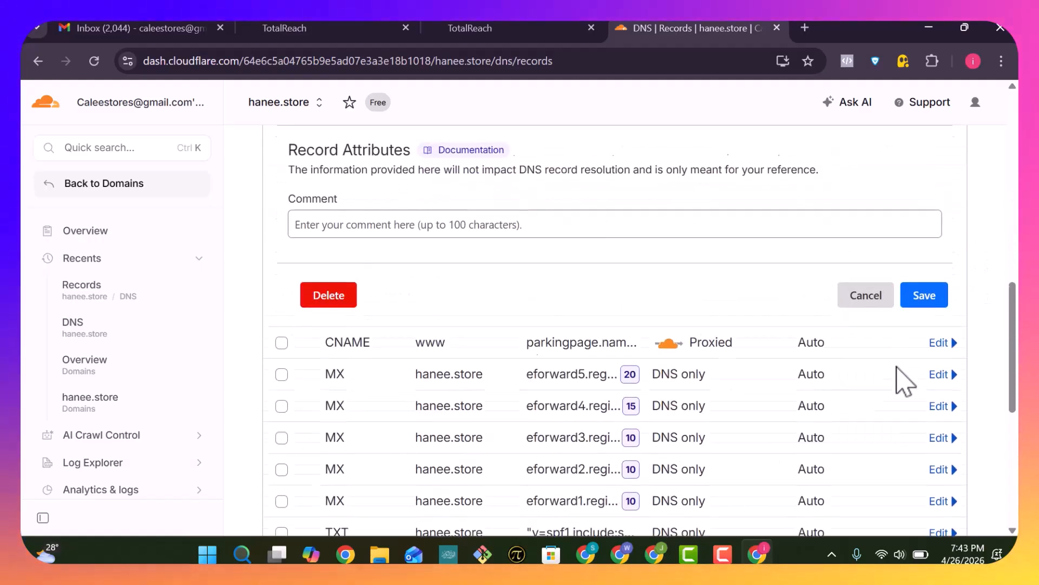
click(942, 357)
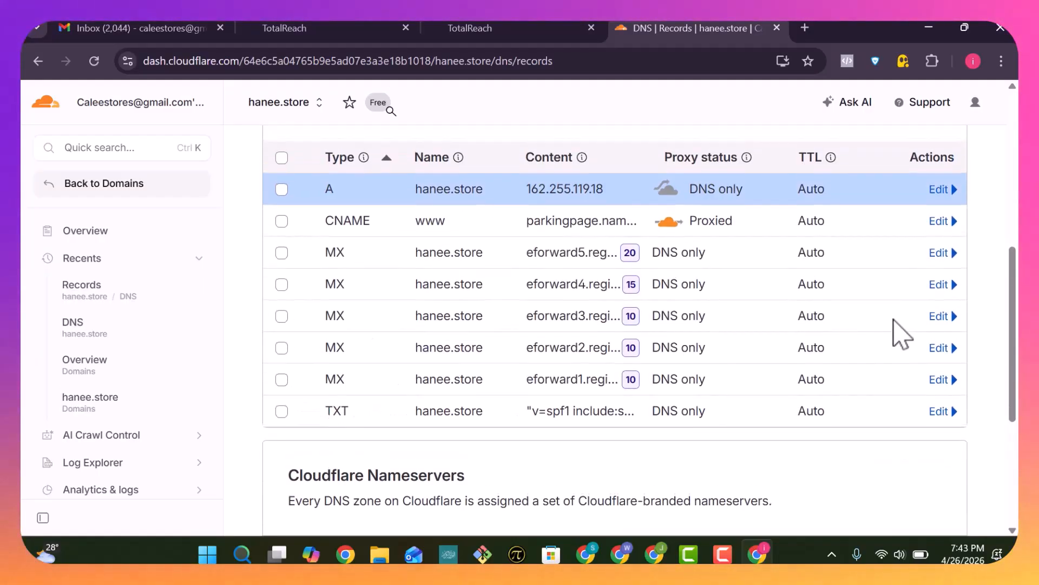
Step: Set the www CNAME record to DNS only and save it
click(941, 221)
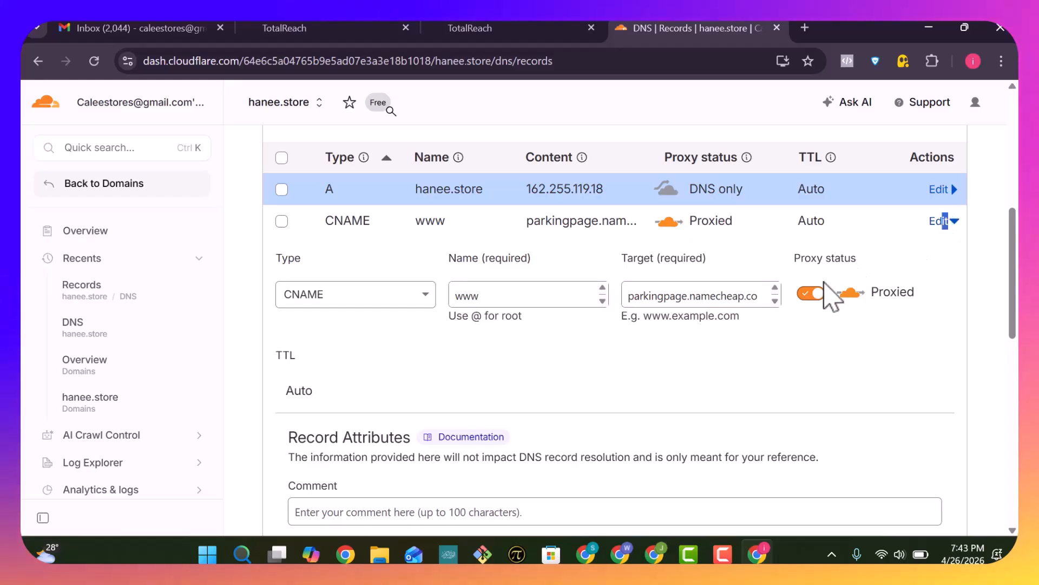
click(811, 294)
scroll(920, 325, down, 6)
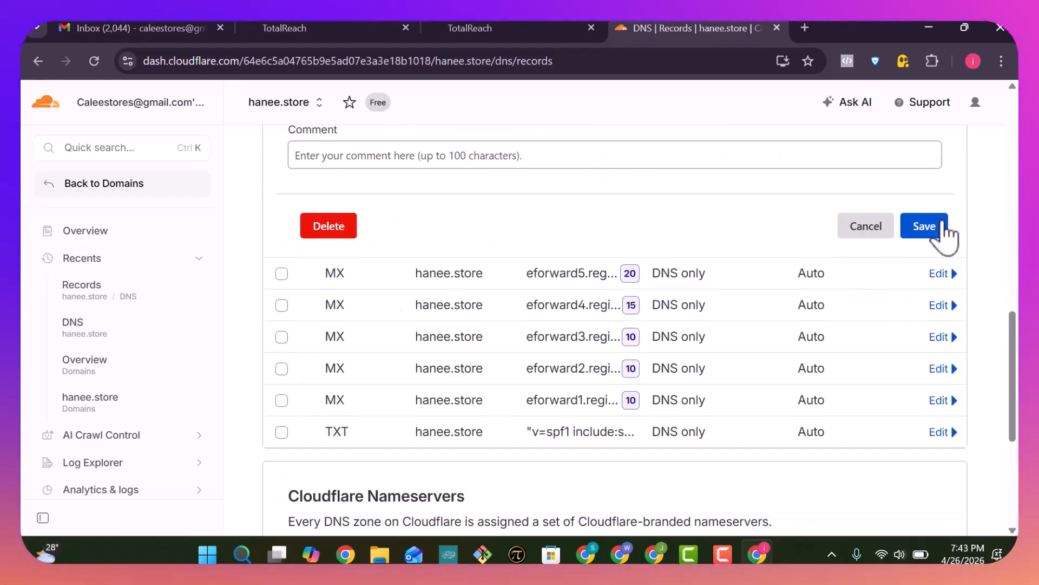
click(942, 230)
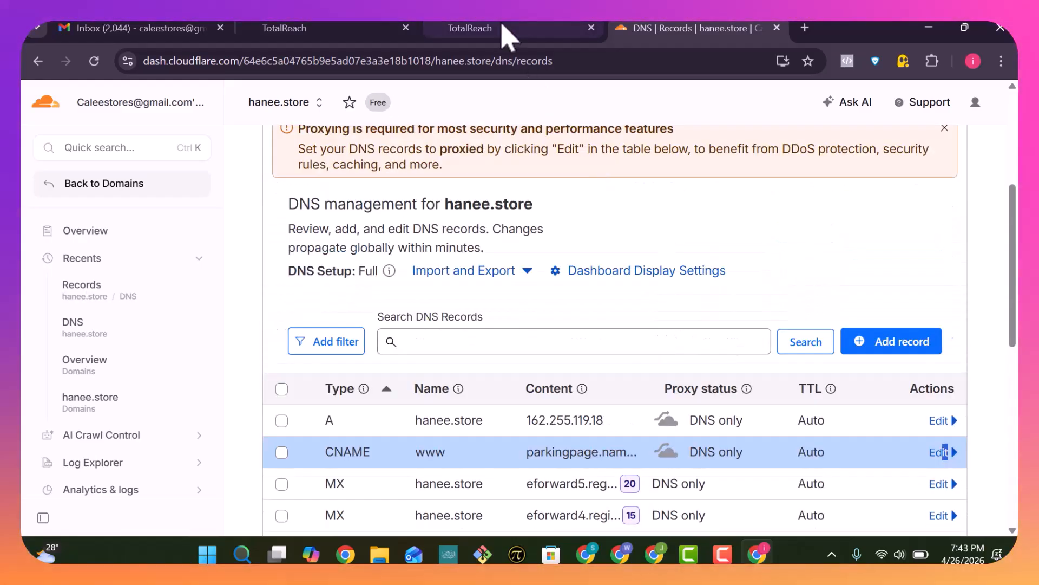
Step: Return to HighLevel, go back to the domain form and resubmit hanee.store for the provider check
click(470, 28)
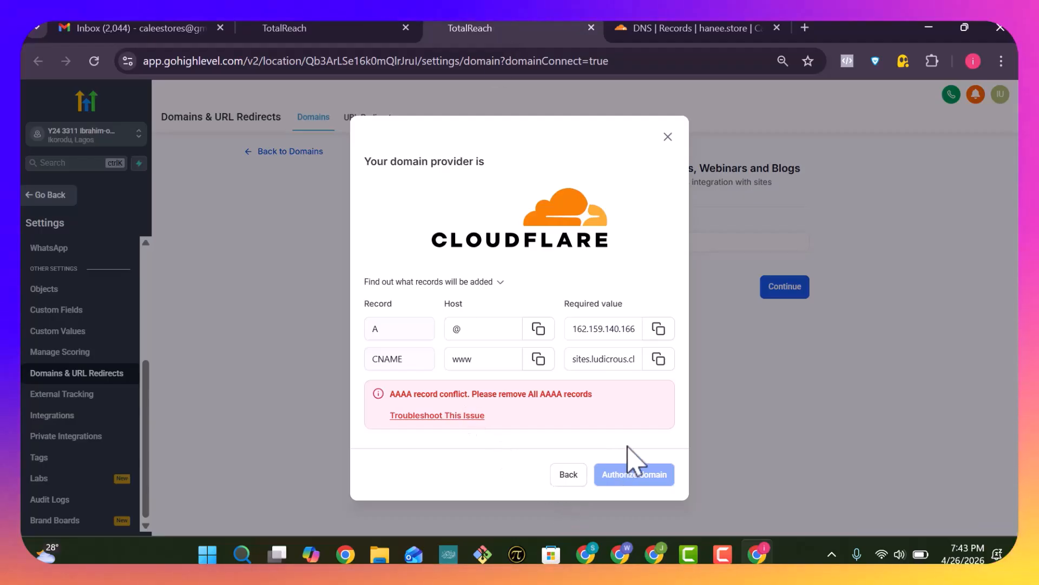
click(569, 475)
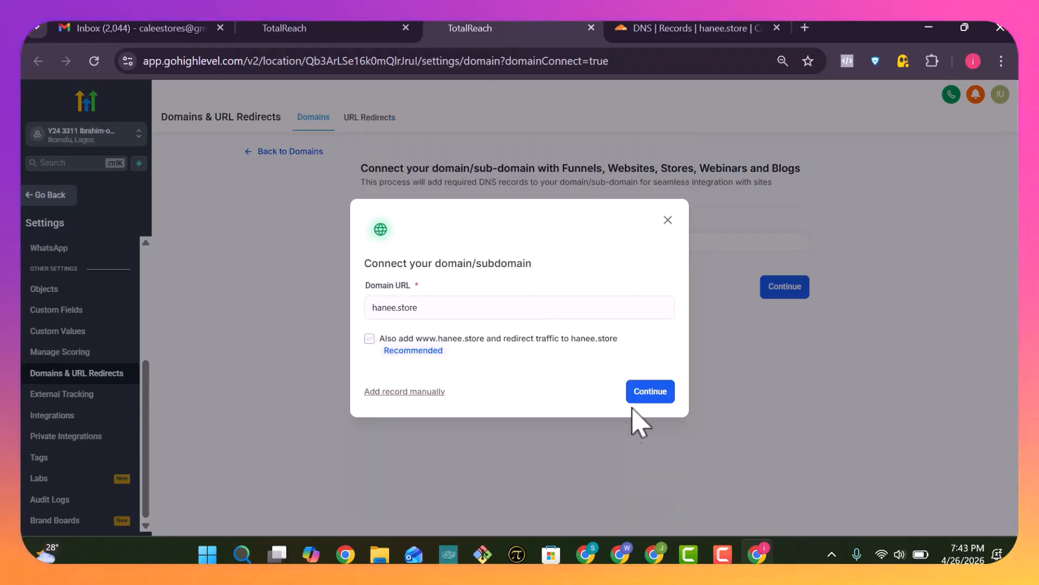
click(651, 399)
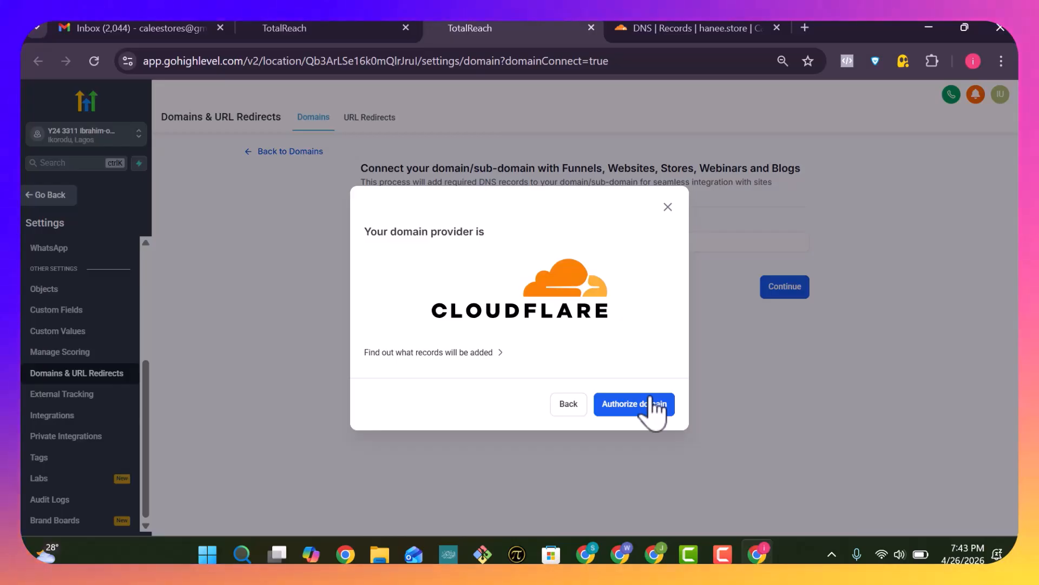
Step: Review the hanee.store DNS records in Cloudflare, and start the domain authorization from HighLevel
click(758, 28)
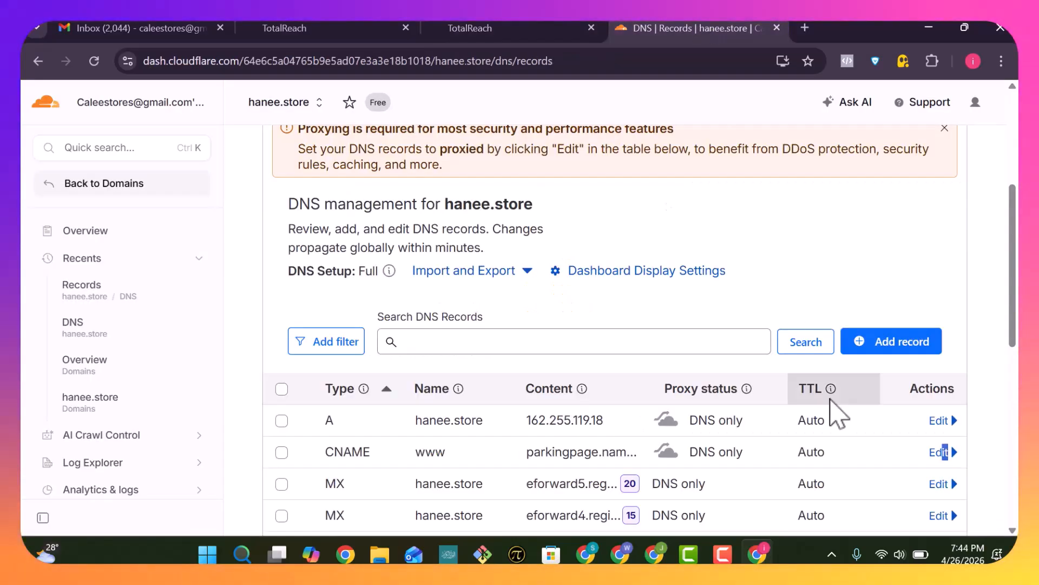
scroll(839, 417, down, 1)
scroll(839, 417, down, 3)
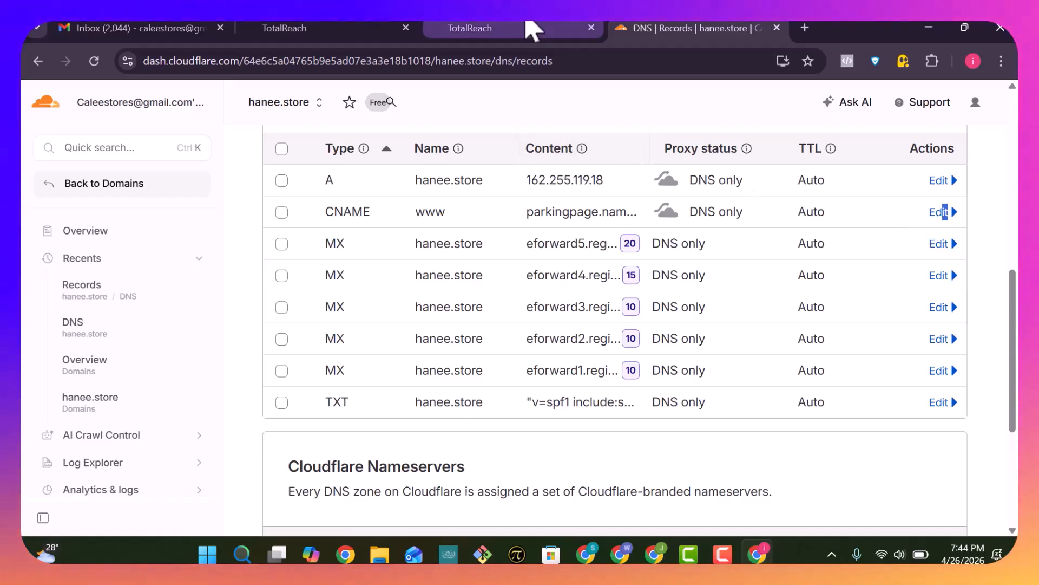
click(533, 29)
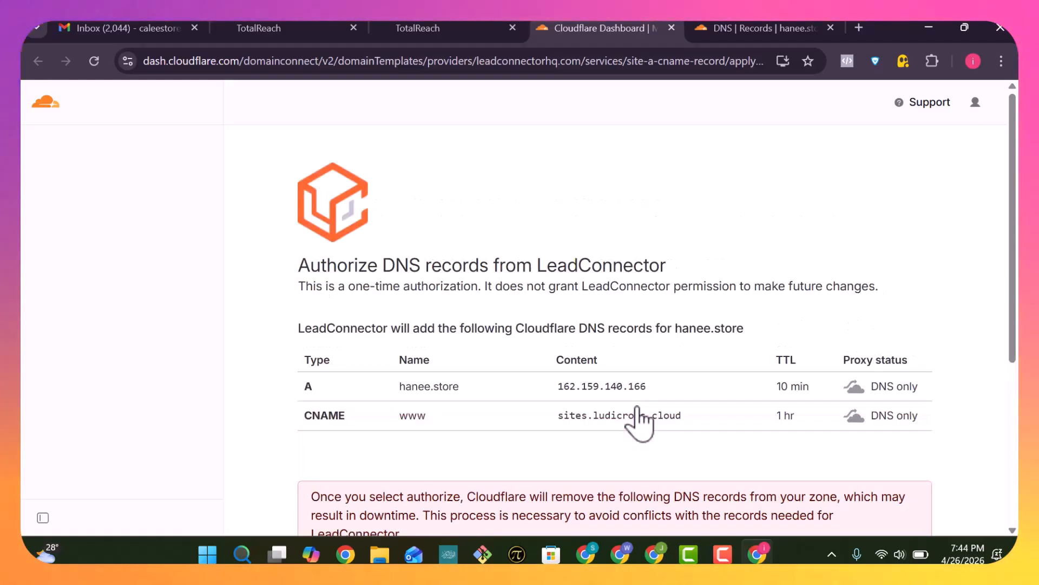
Step: Review the A and CNAME records LeadConnector will add to hanee.store and the existing ones it will remove
scroll(641, 423, down, 3)
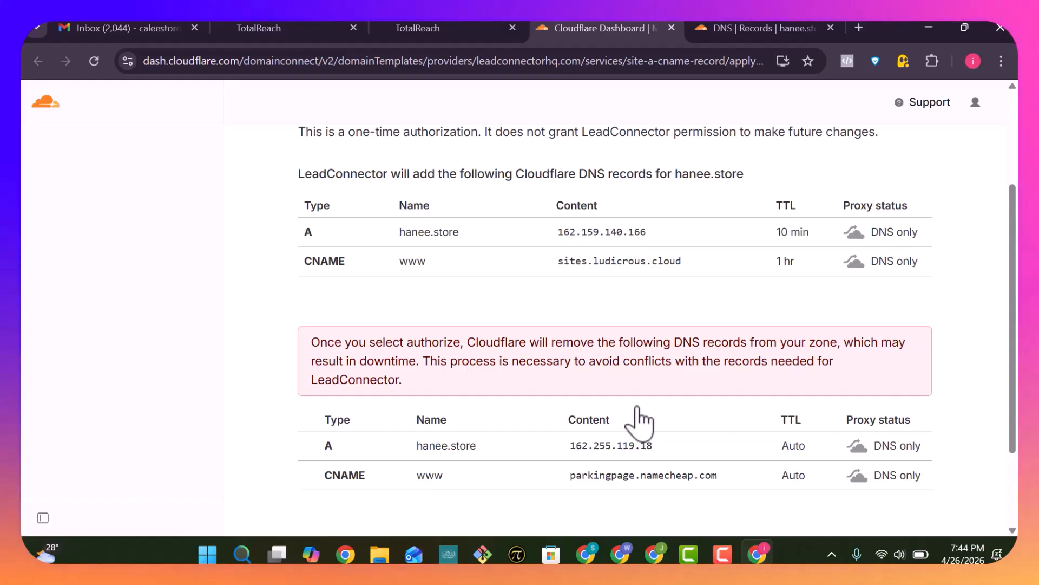
scroll(637, 407, up, 1)
scroll(637, 407, down, 2)
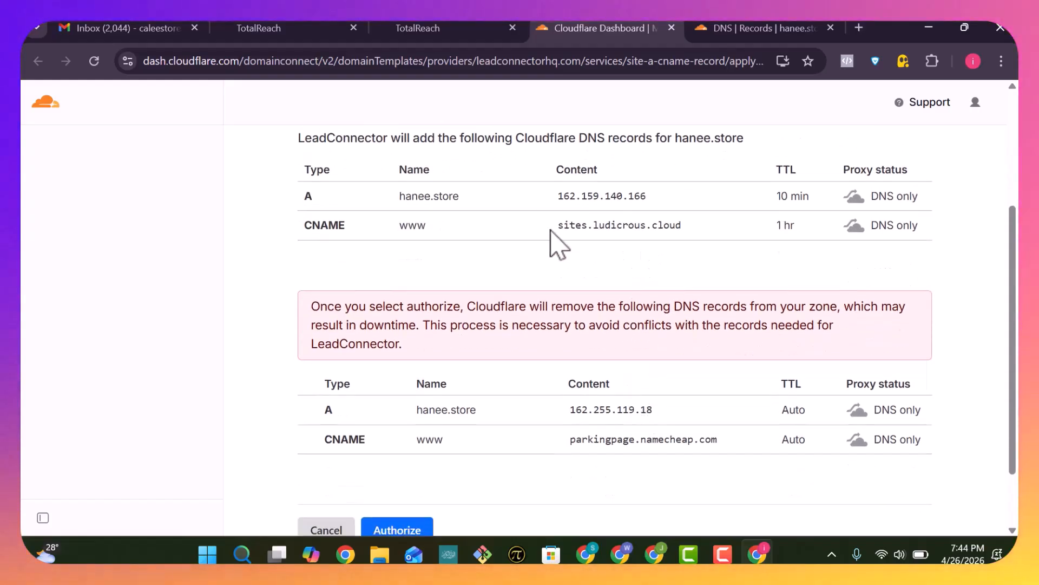
scroll(559, 244, down, 2)
scroll(407, 222, up, 4)
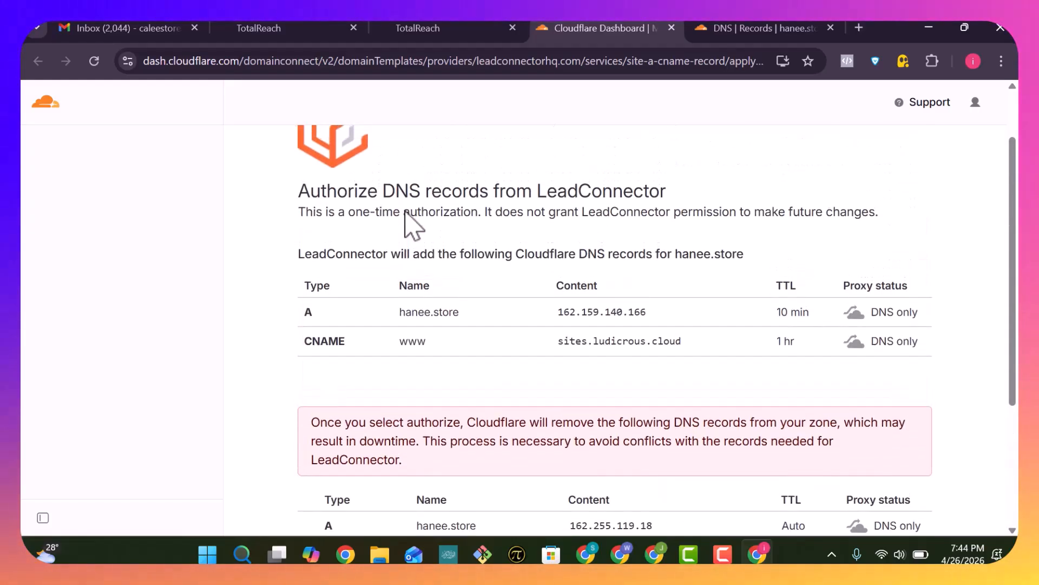
scroll(407, 222, down, 3)
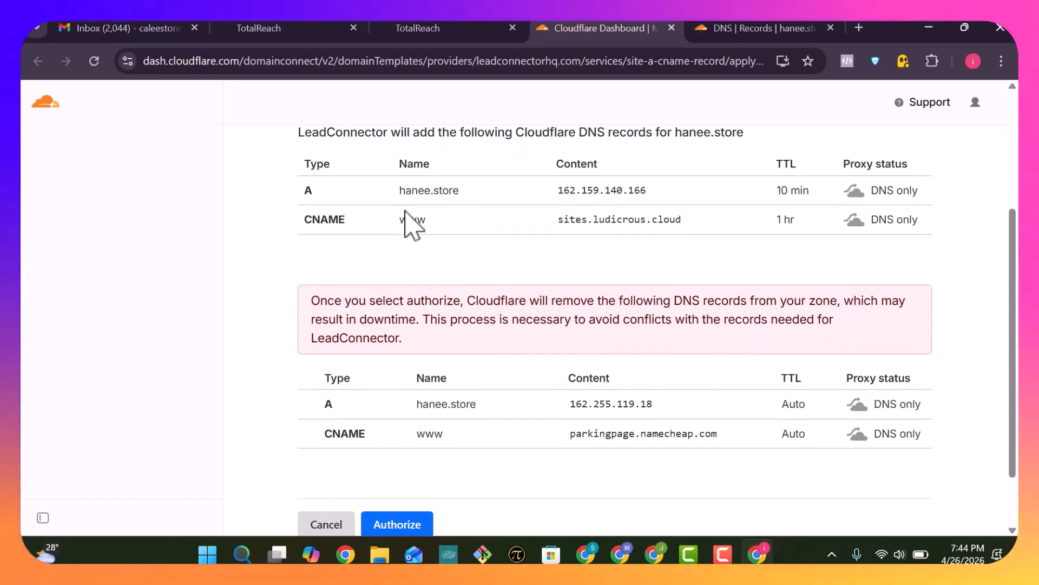
Step: Compare LeadConnector's new A and CNAME records with the conflicting hanee.store records marked for removal, and dismiss the error banner
scroll(407, 222, up, 1)
scroll(407, 222, up, 2)
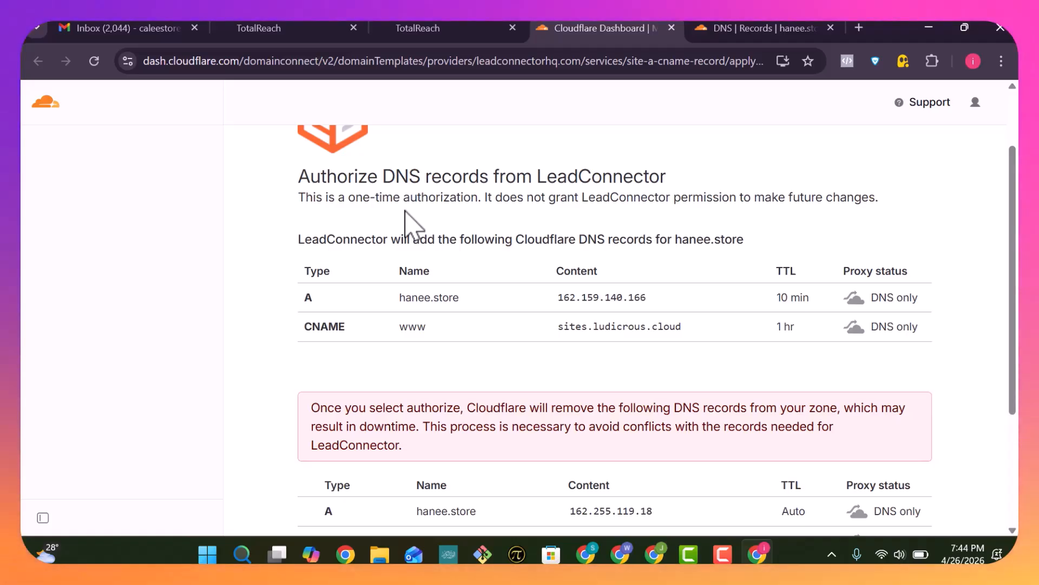
scroll(407, 221, down, 1)
scroll(622, 394, down, 3)
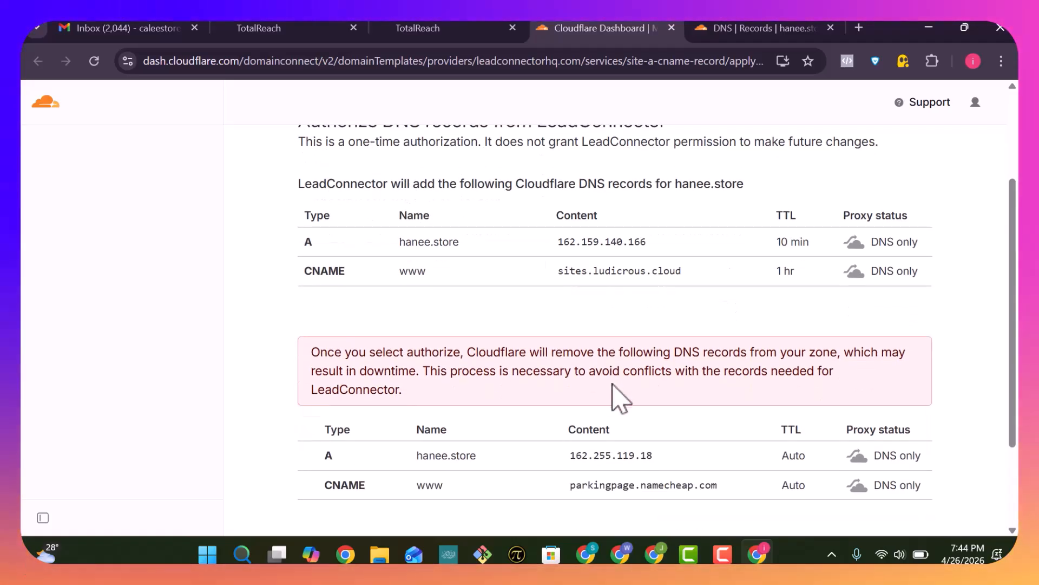
scroll(672, 362, up, 1)
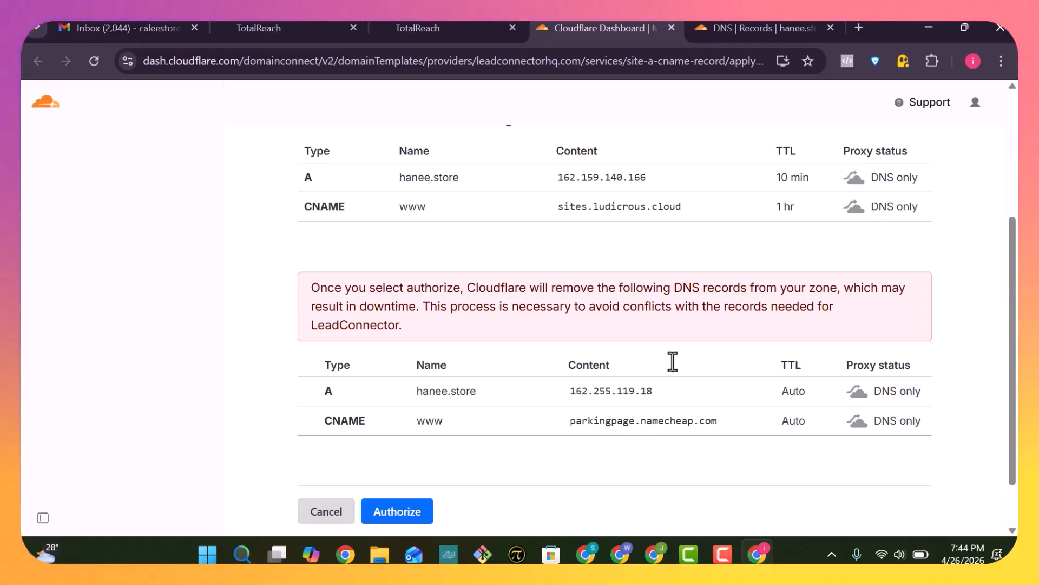
scroll(673, 362, down, 1)
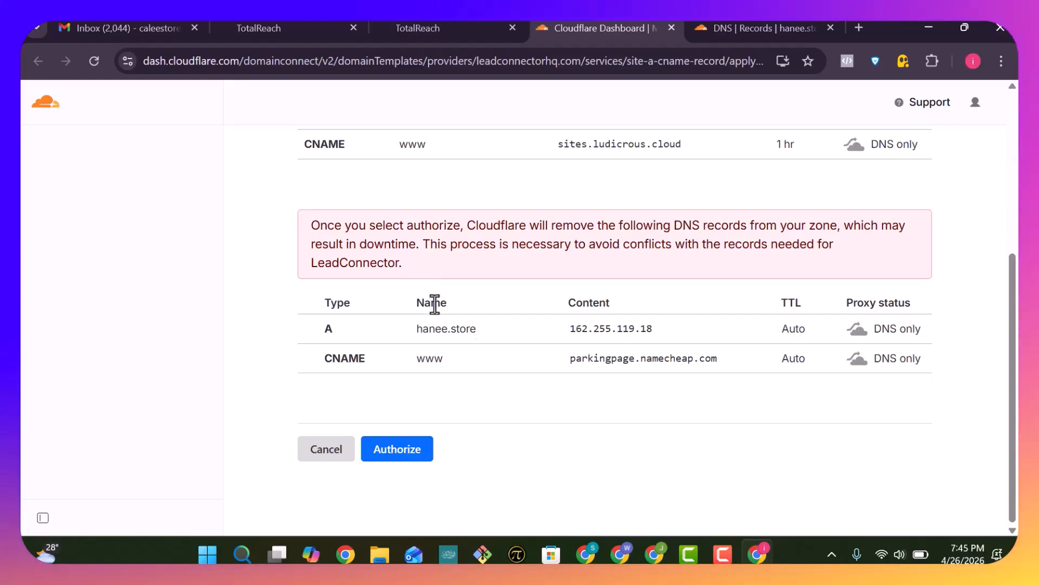
scroll(639, 377, up, 1)
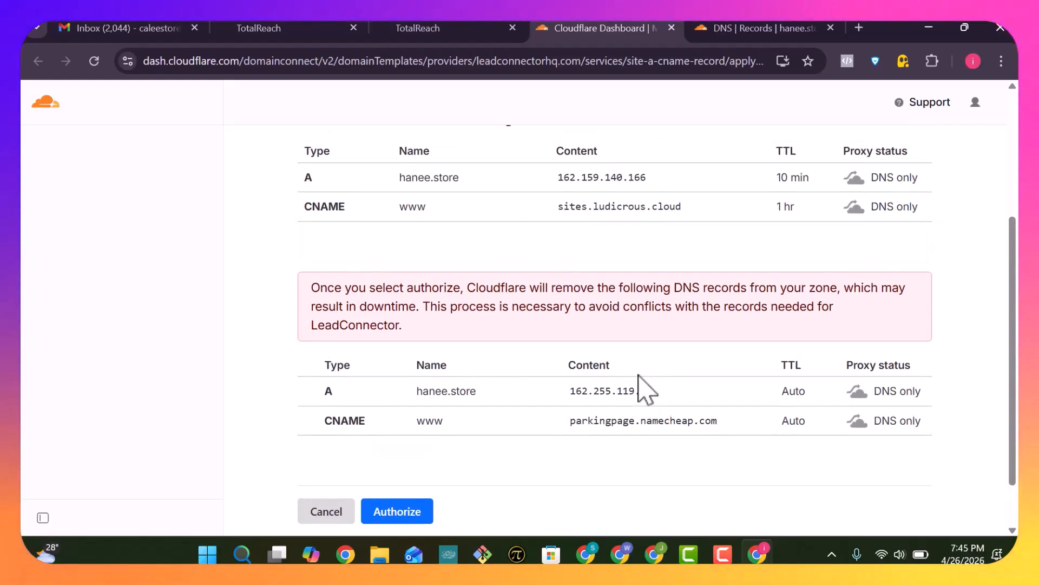
scroll(640, 378, up, 1)
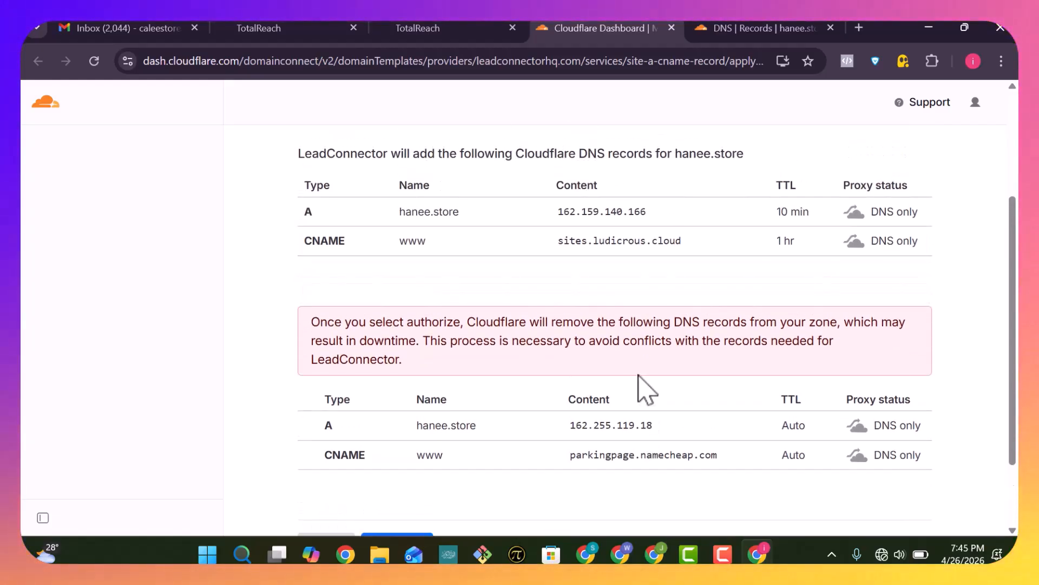
scroll(639, 377, down, 1)
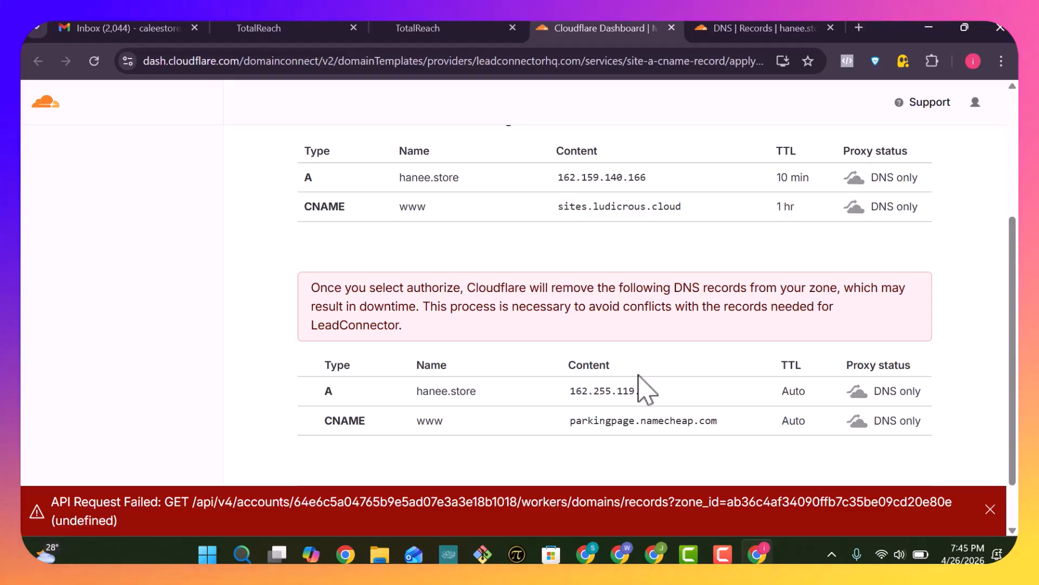
click(990, 510)
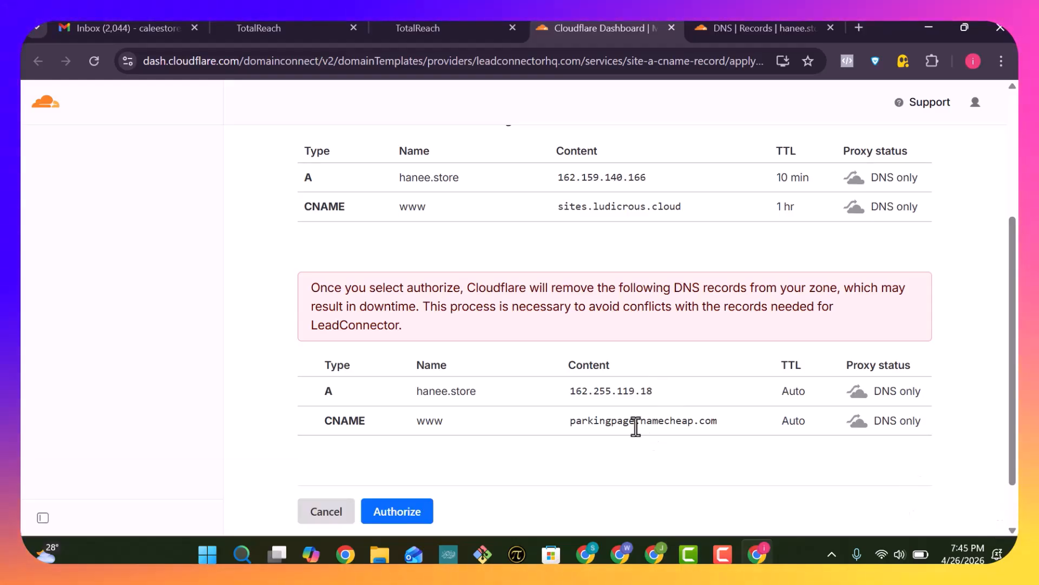
scroll(634, 425, down, 1)
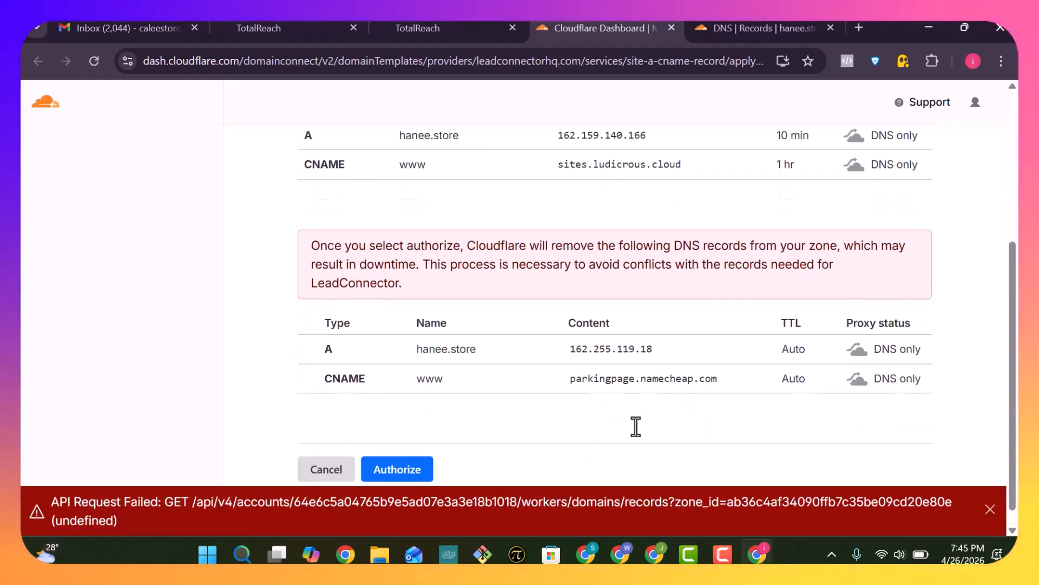
Step: Check the conflicting A and www CNAME records against the hanee.store DNS records list, and return to the authorization page
click(734, 30)
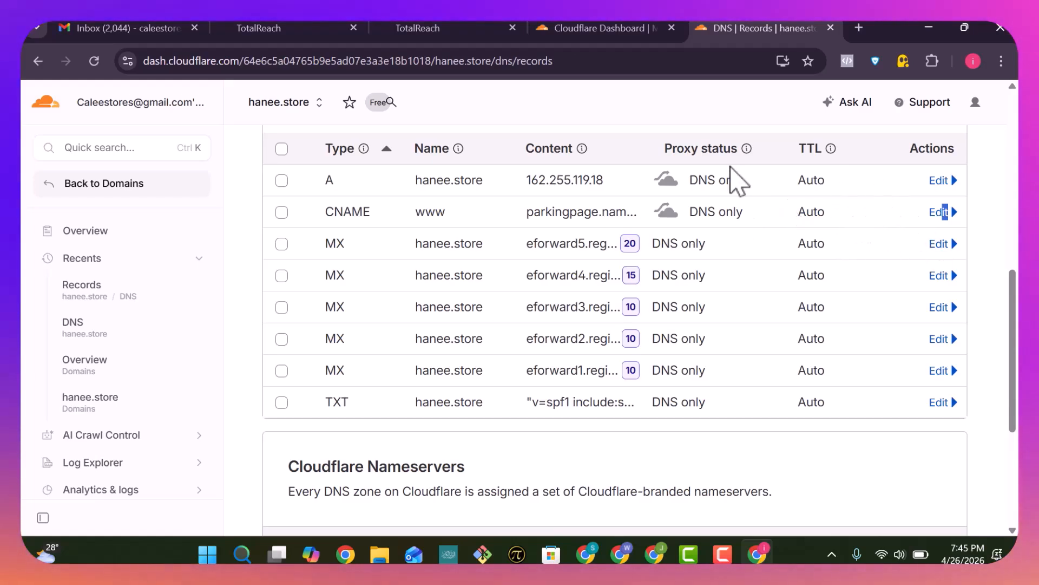
click(576, 30)
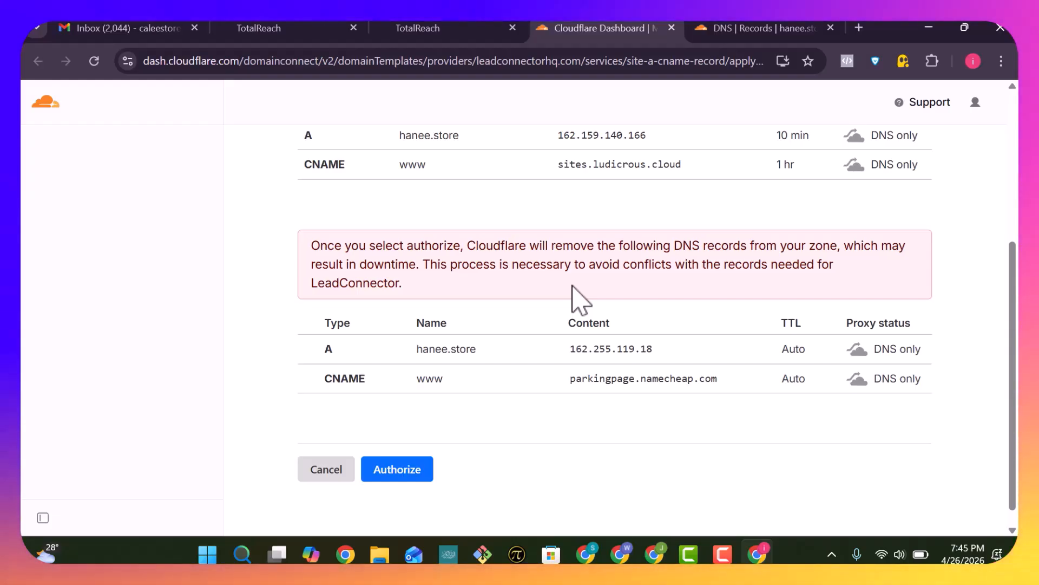
scroll(573, 287, up, 1)
scroll(572, 287, down, 2)
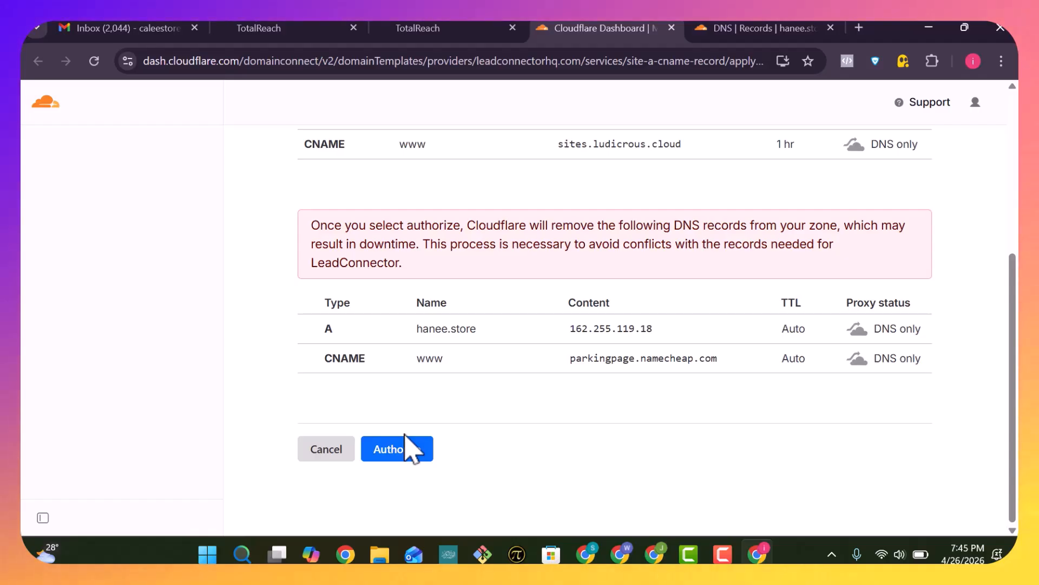
click(785, 29)
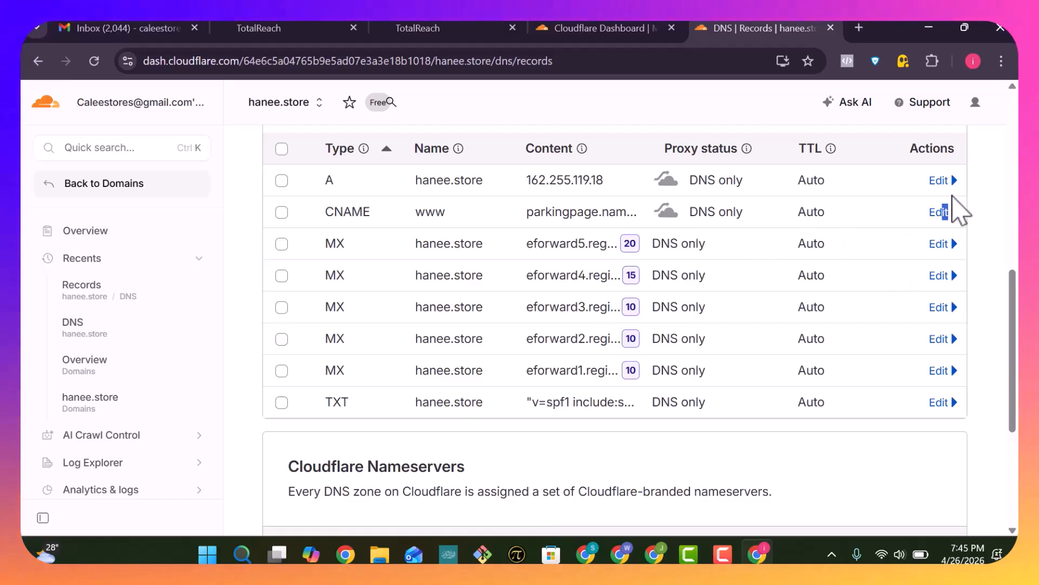
click(607, 27)
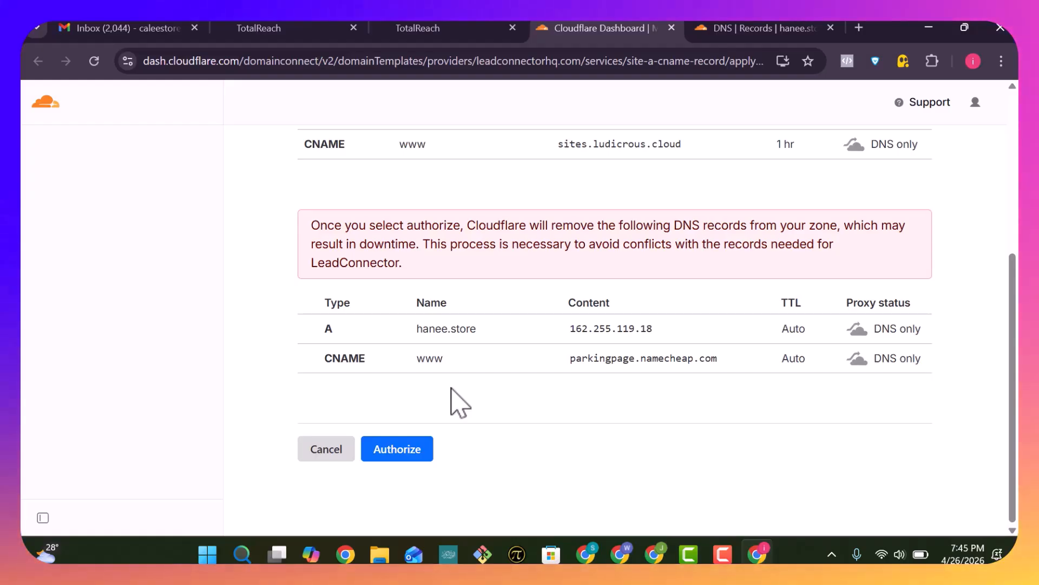
Step: Authorize the LeadConnector DNS records and confirm deletion of the conflicting records by entering hanee.store
click(408, 454)
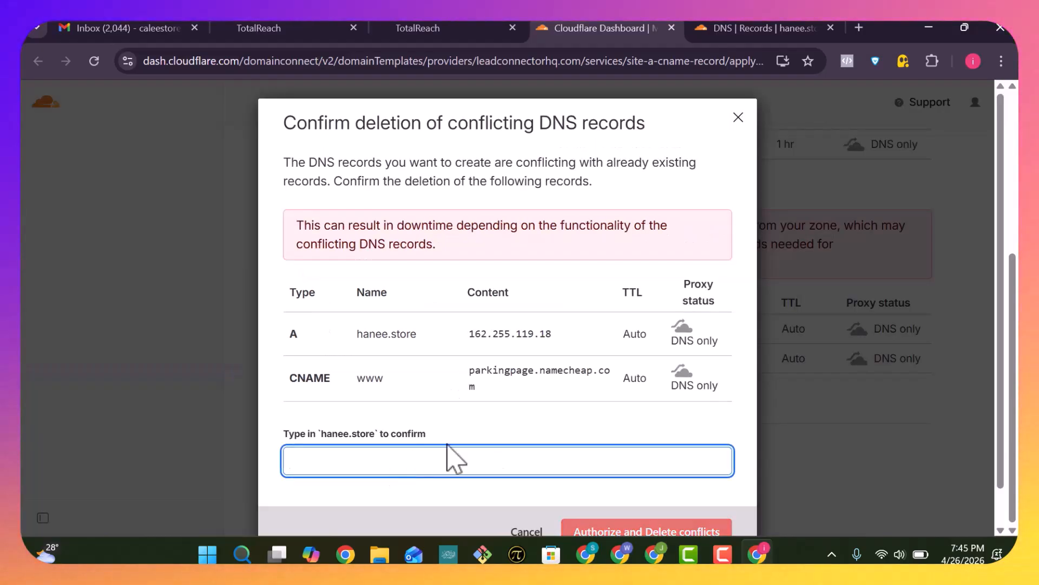
scroll(544, 437, down, 1)
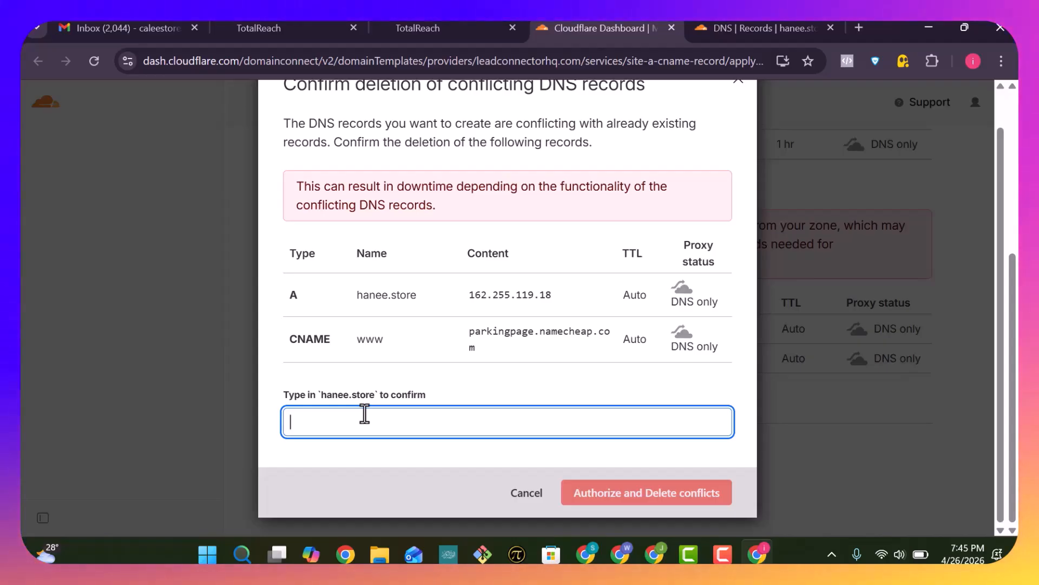
text(hanee)
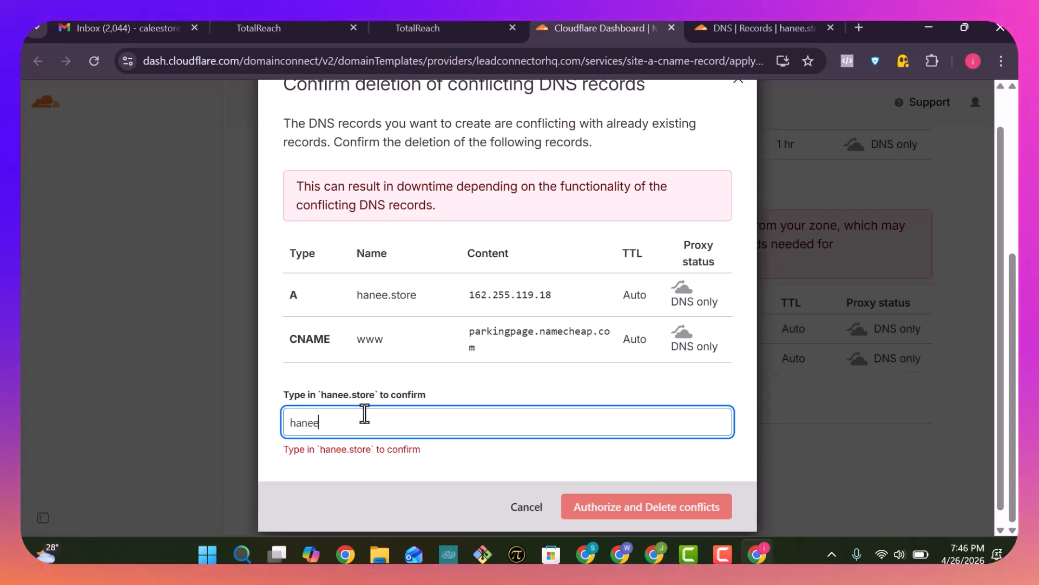
text(.store)
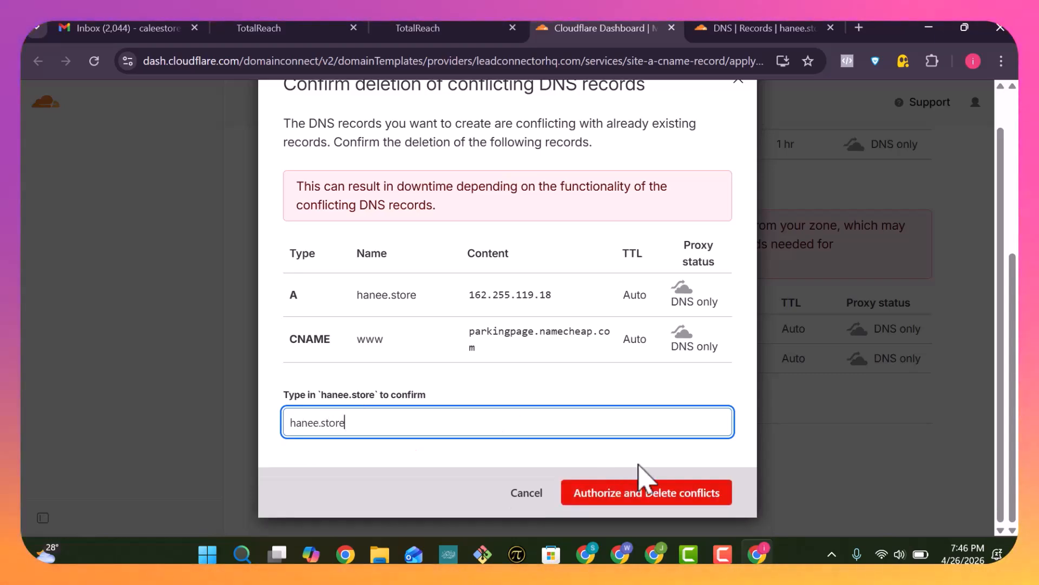
click(661, 493)
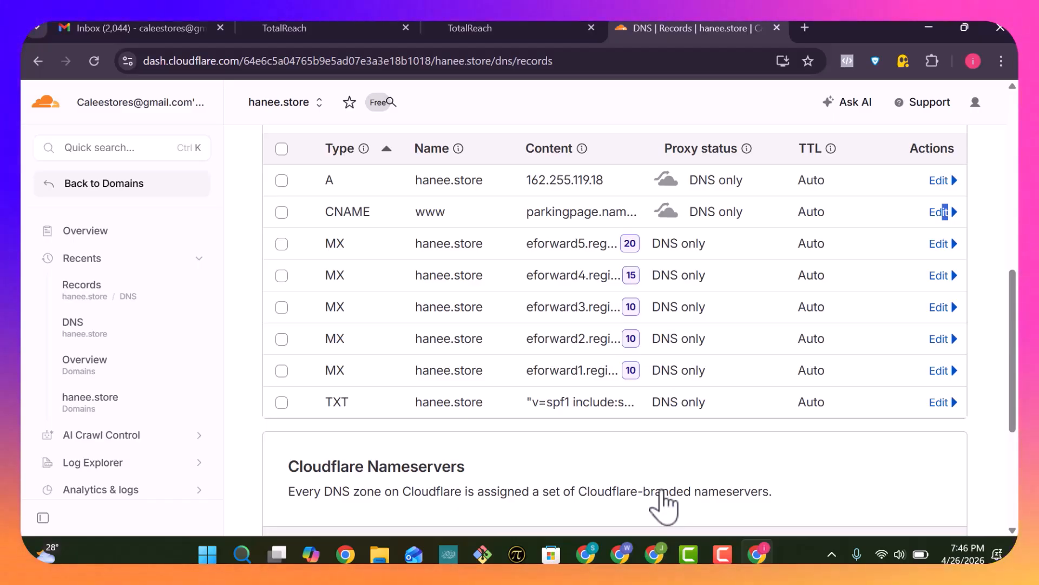
Step: Switch to HighLevel and link the hanee.store domain with the Order Page funnel
scroll(636, 397, up, 2)
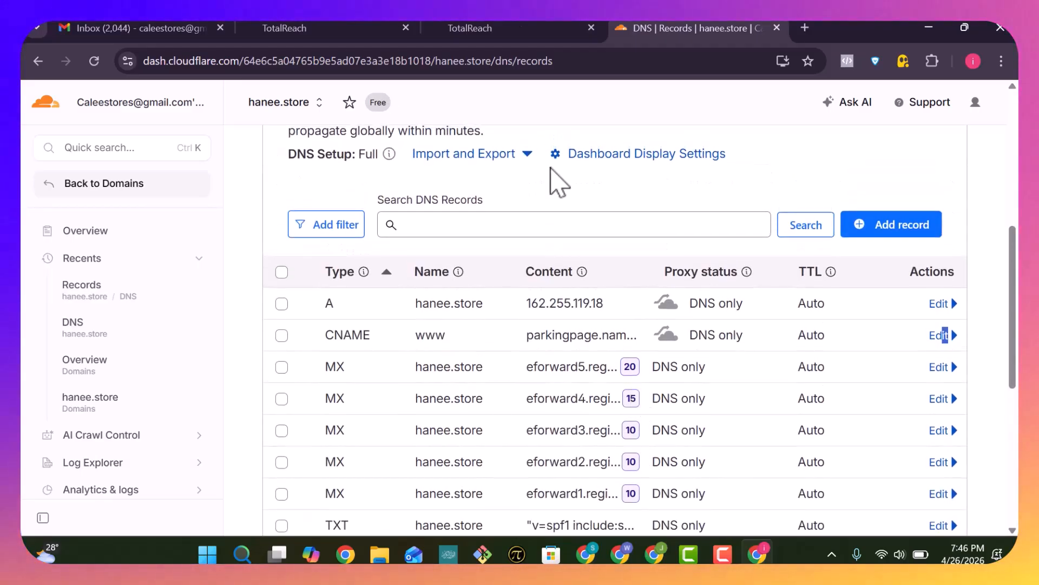
click(490, 26)
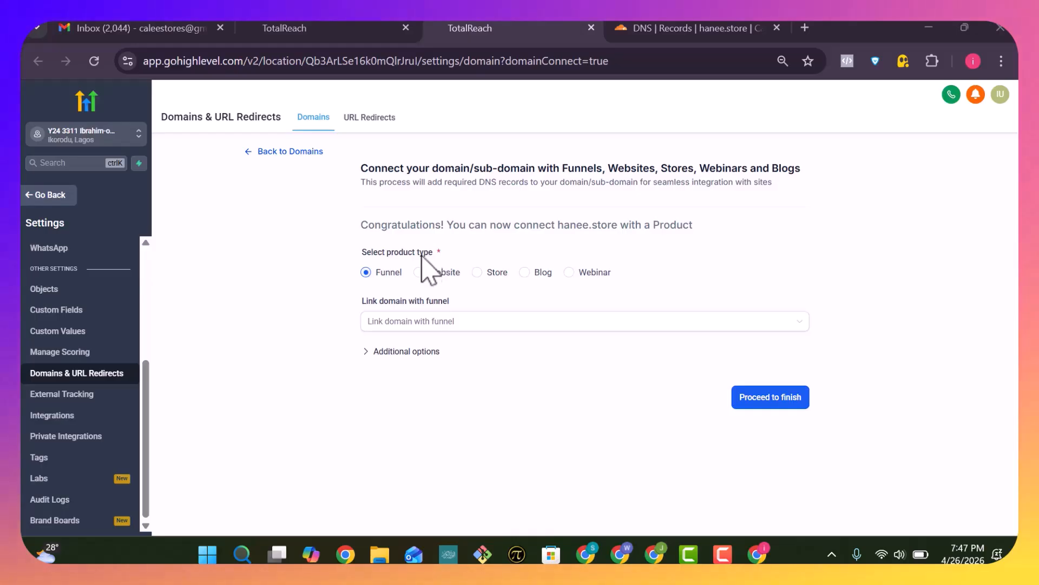
click(439, 325)
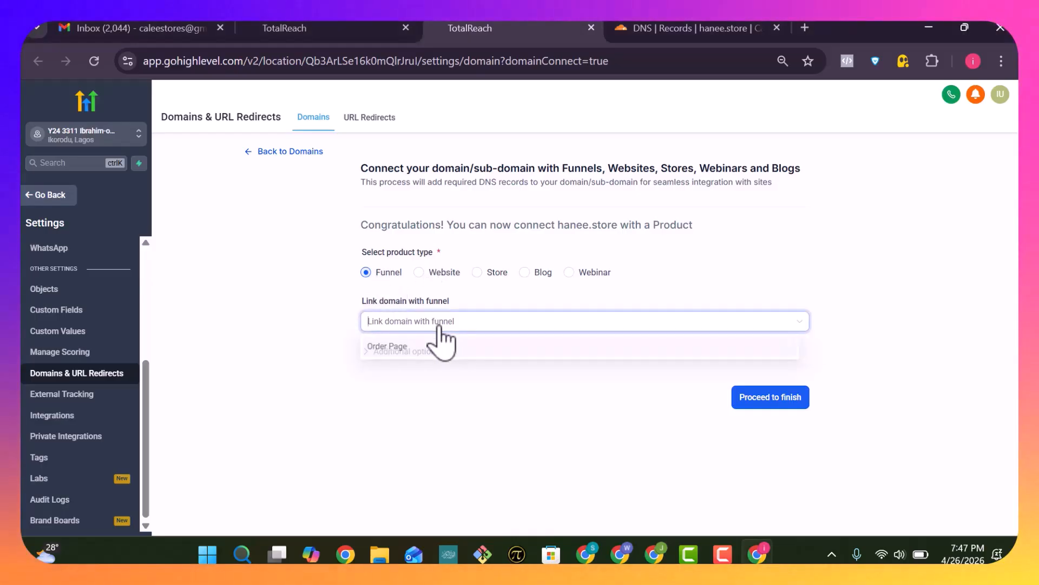
click(401, 350)
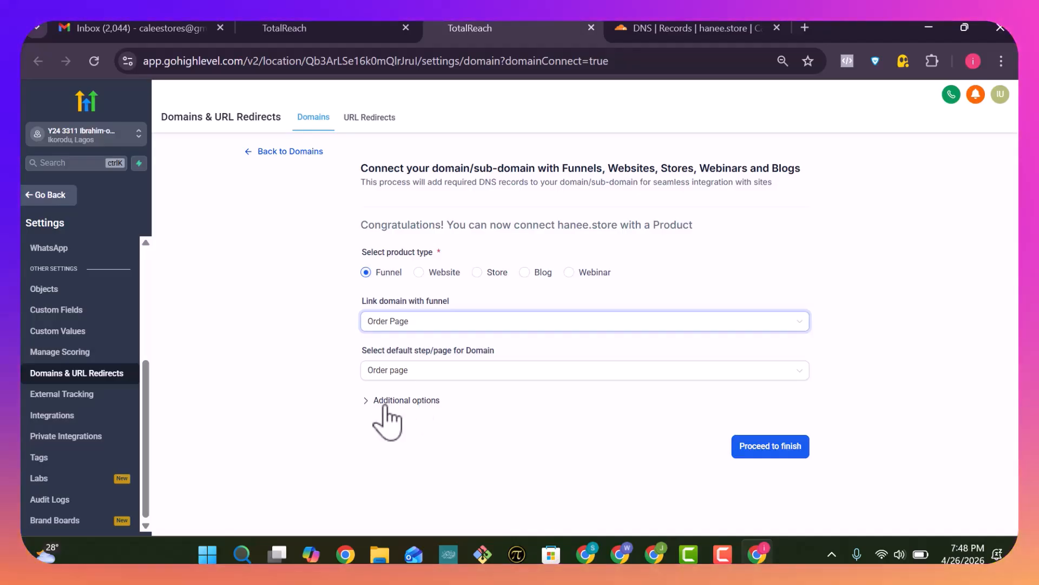
Step: Look through the default 404/error page choices without selecting one, and proceed to finish the domain connection
click(418, 402)
click(389, 404)
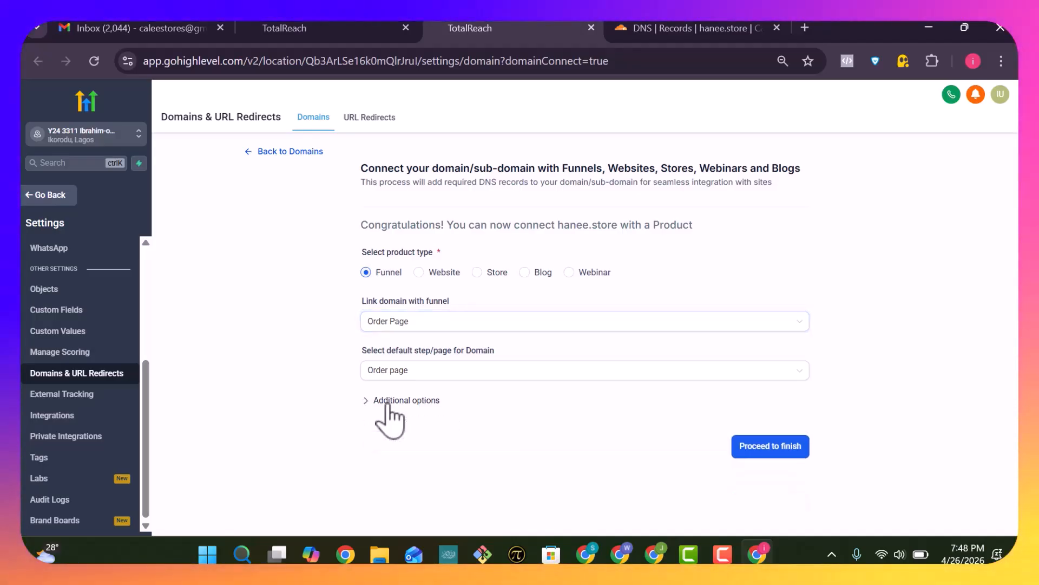
click(389, 403)
click(455, 441)
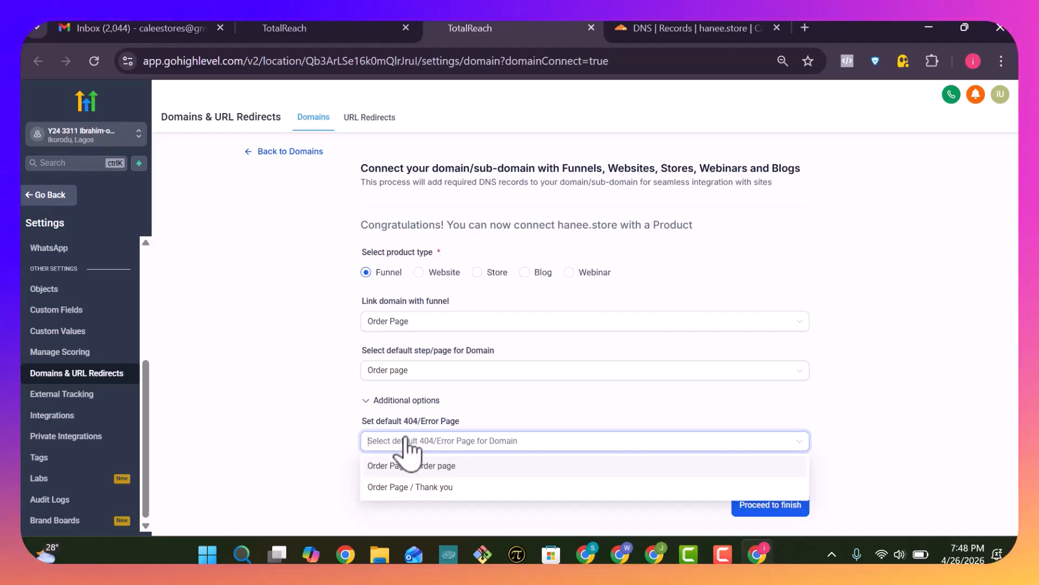
click(370, 401)
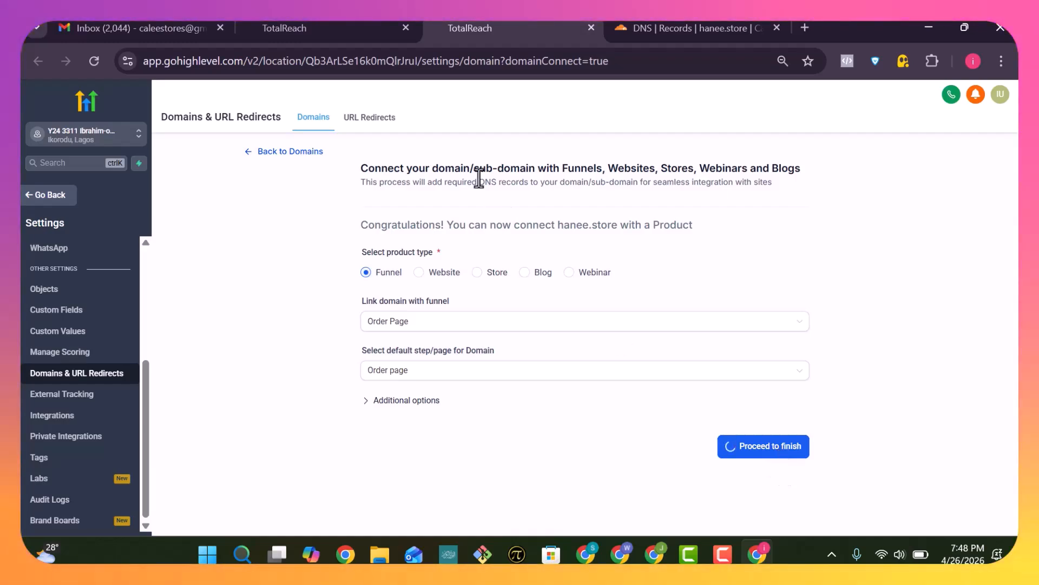
Step: Check the page builder's domain list for hanee.store, close the domain selection, and return to the domain settings
click(267, 27)
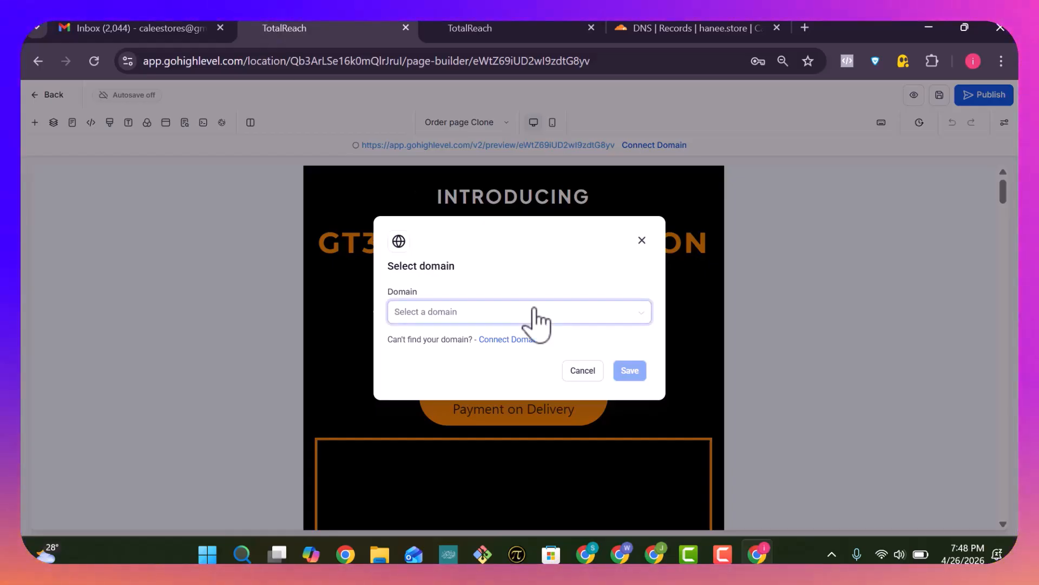
click(505, 319)
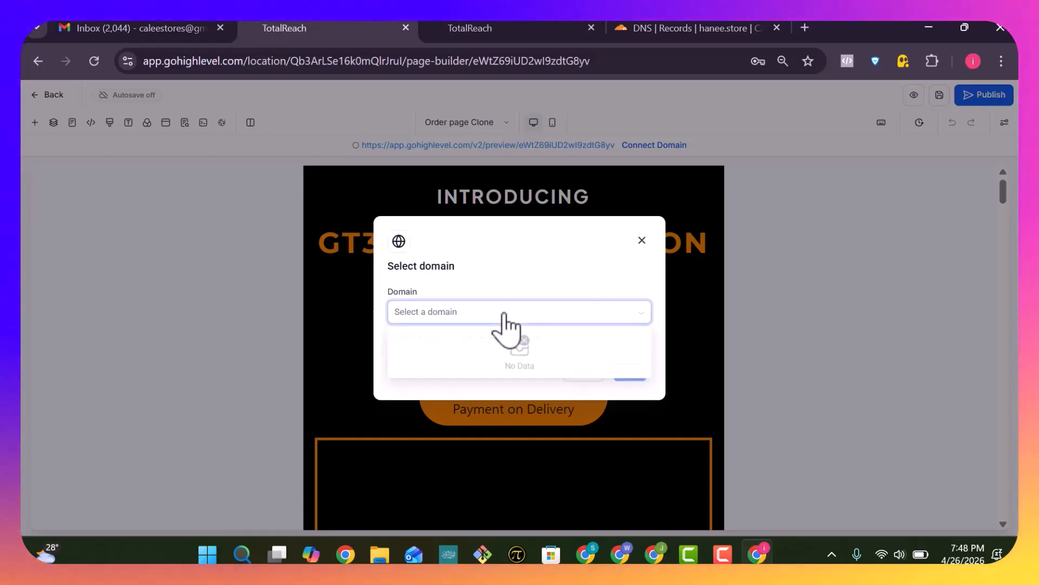
click(642, 239)
click(528, 30)
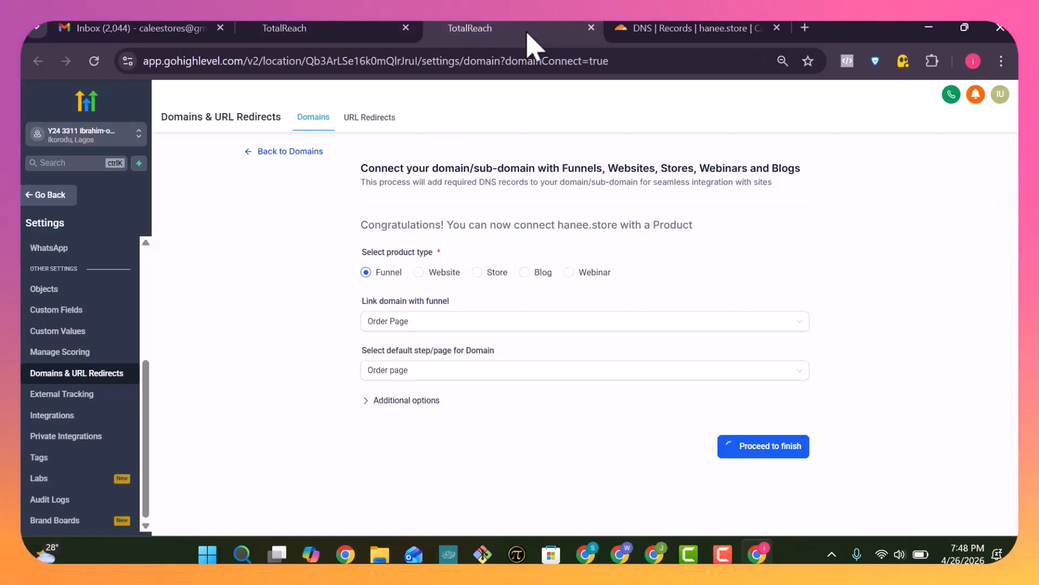
click(379, 30)
click(477, 28)
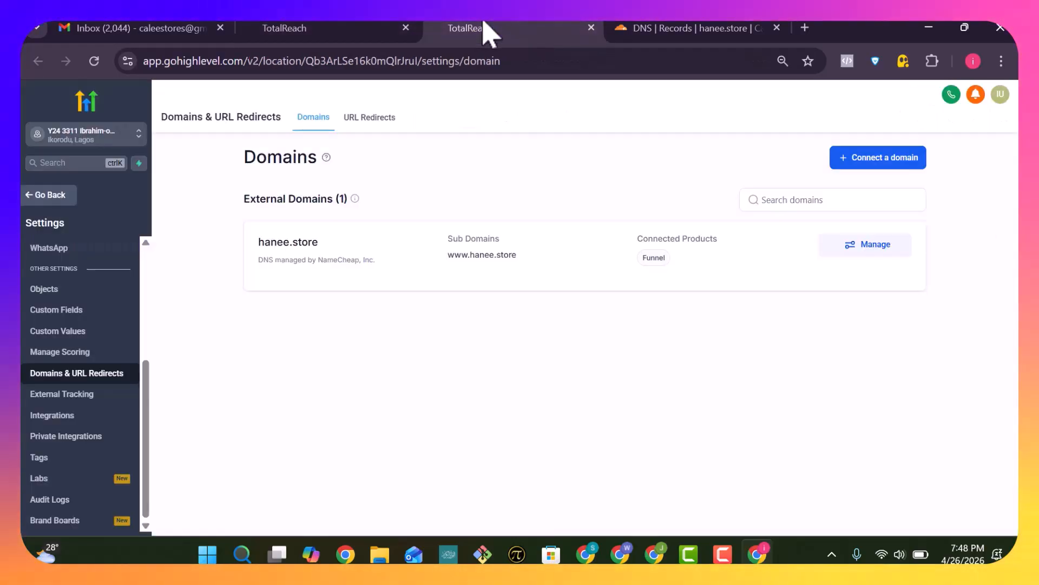